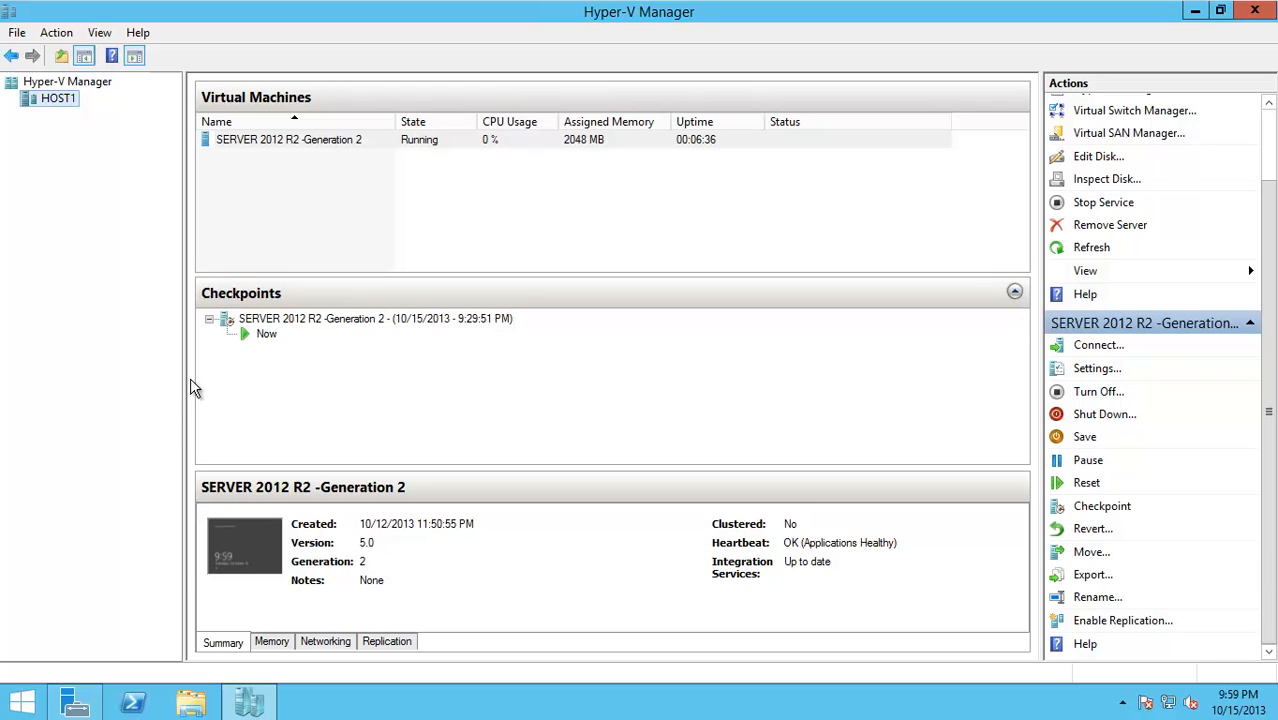
Export the running SERVER 2012 R2 -Generation 2 VM to the WD (F:)\VM-Backup folder
left_click(380, 146)
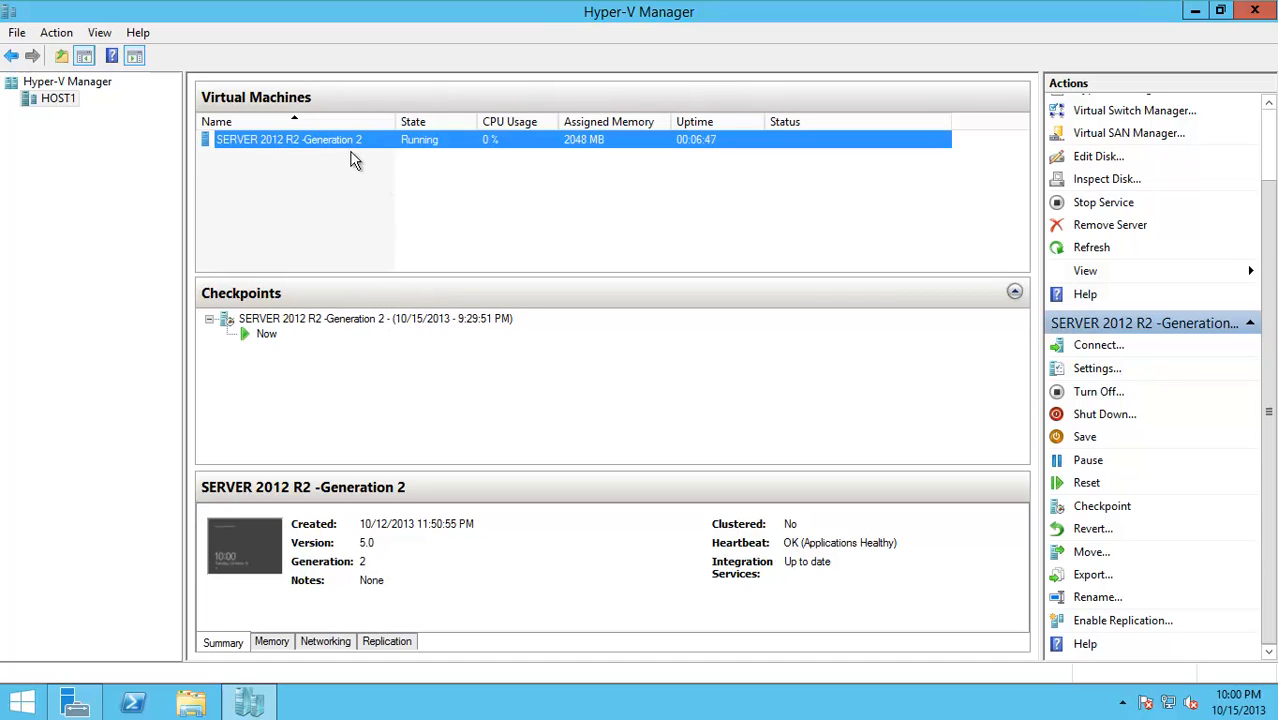
right_click(325, 142)
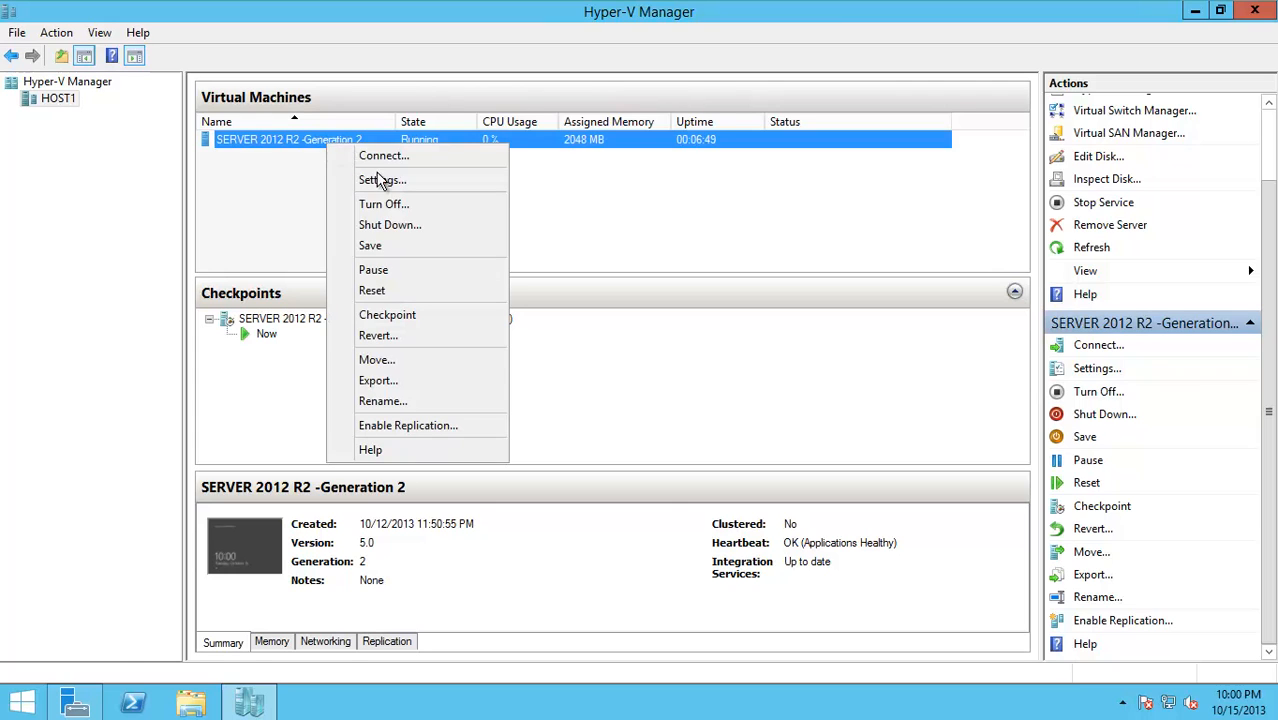
left_click(376, 381)
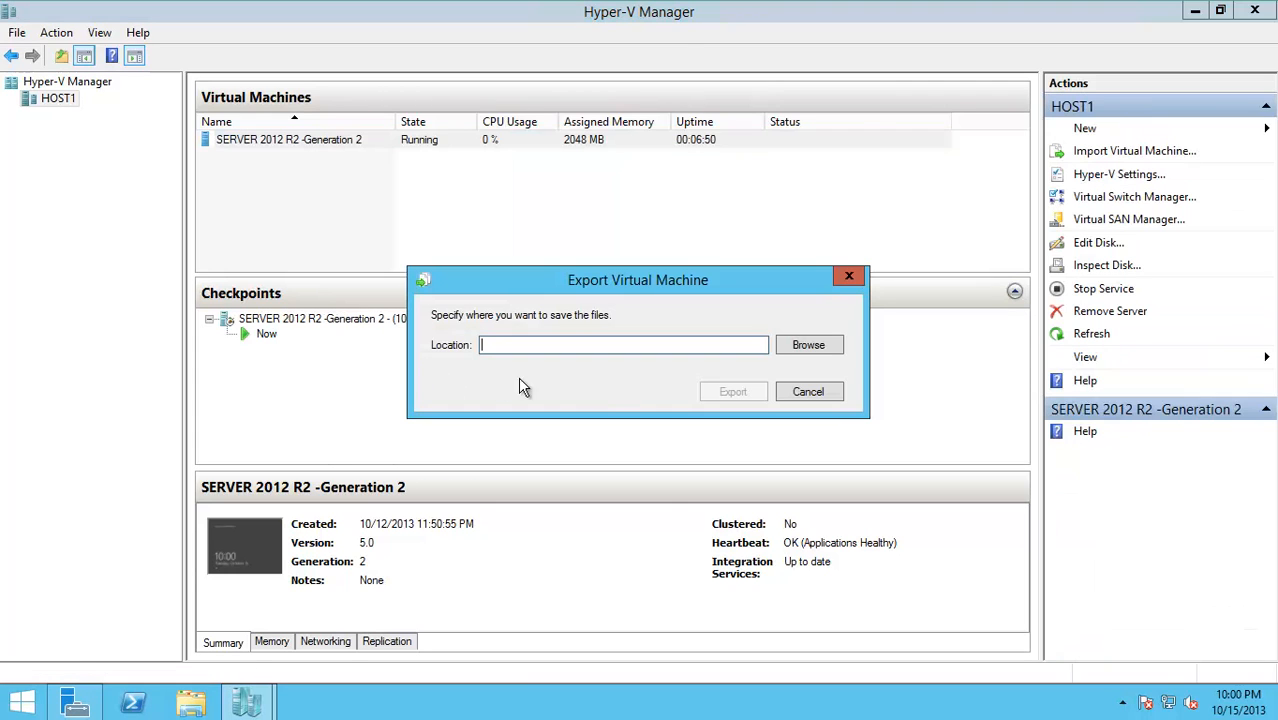
left_click(787, 349)
double_click(616, 525)
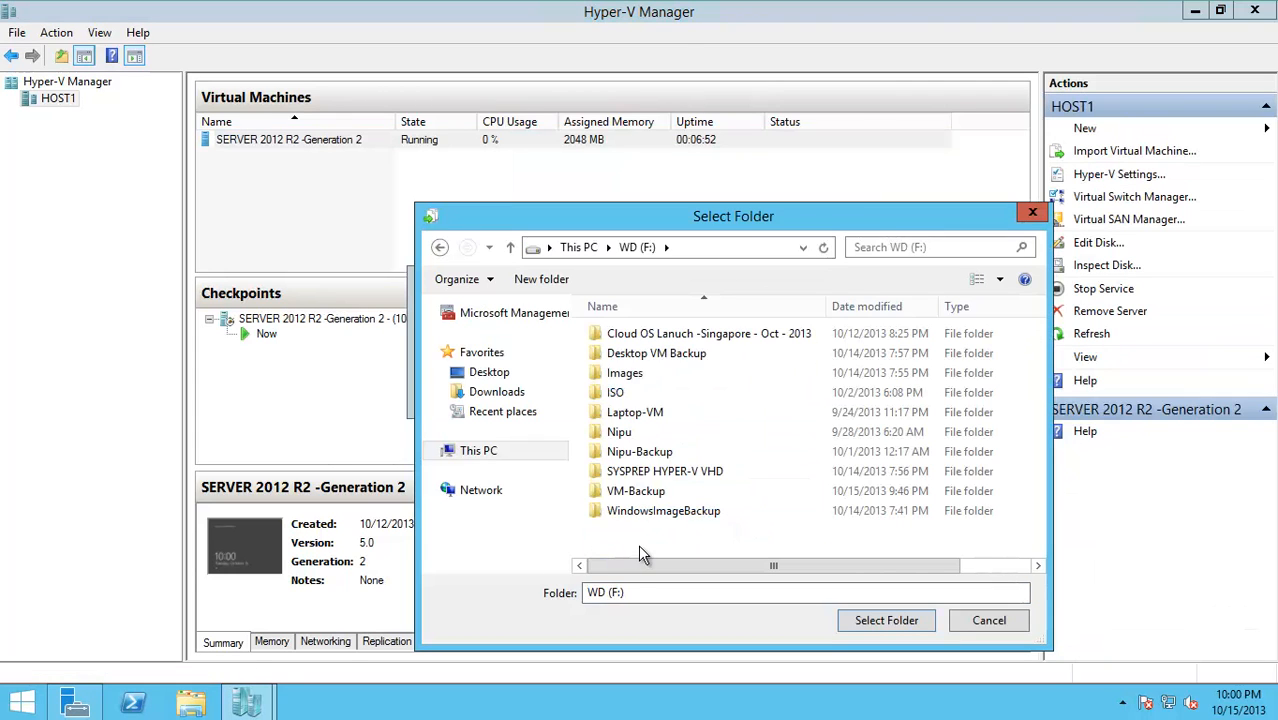
left_click(636, 491)
left_click(886, 622)
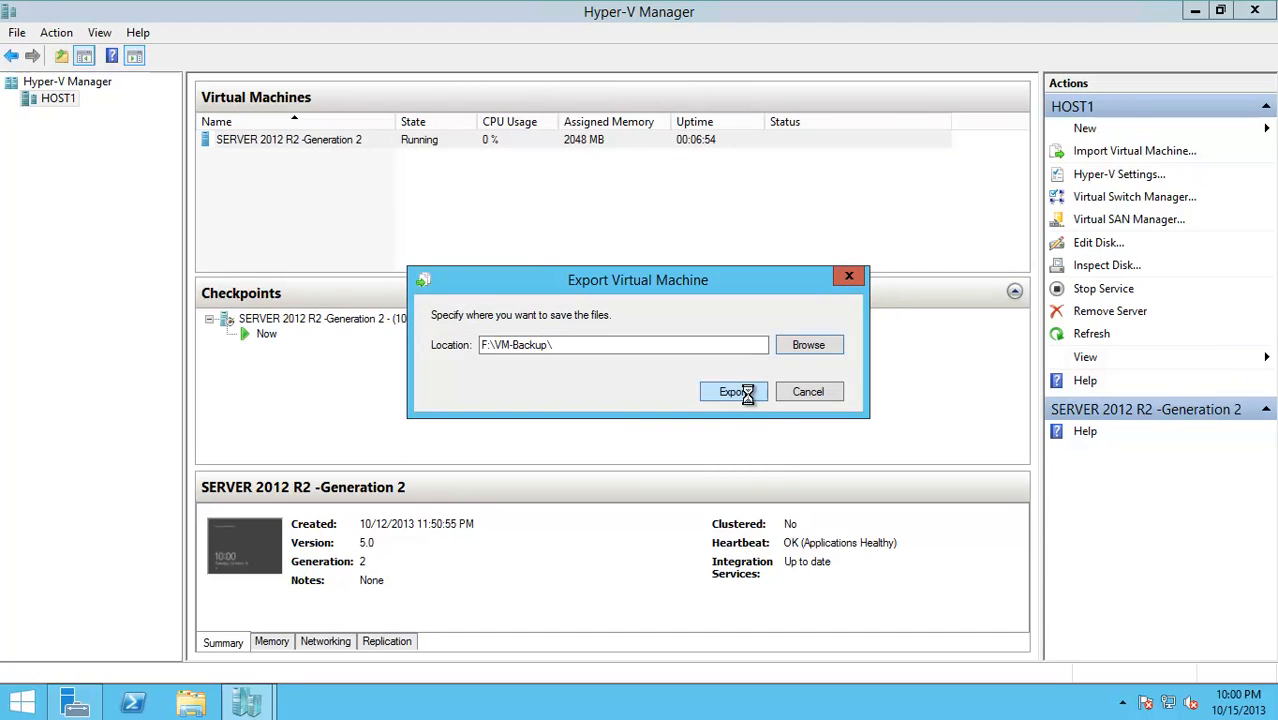
left_click(745, 393)
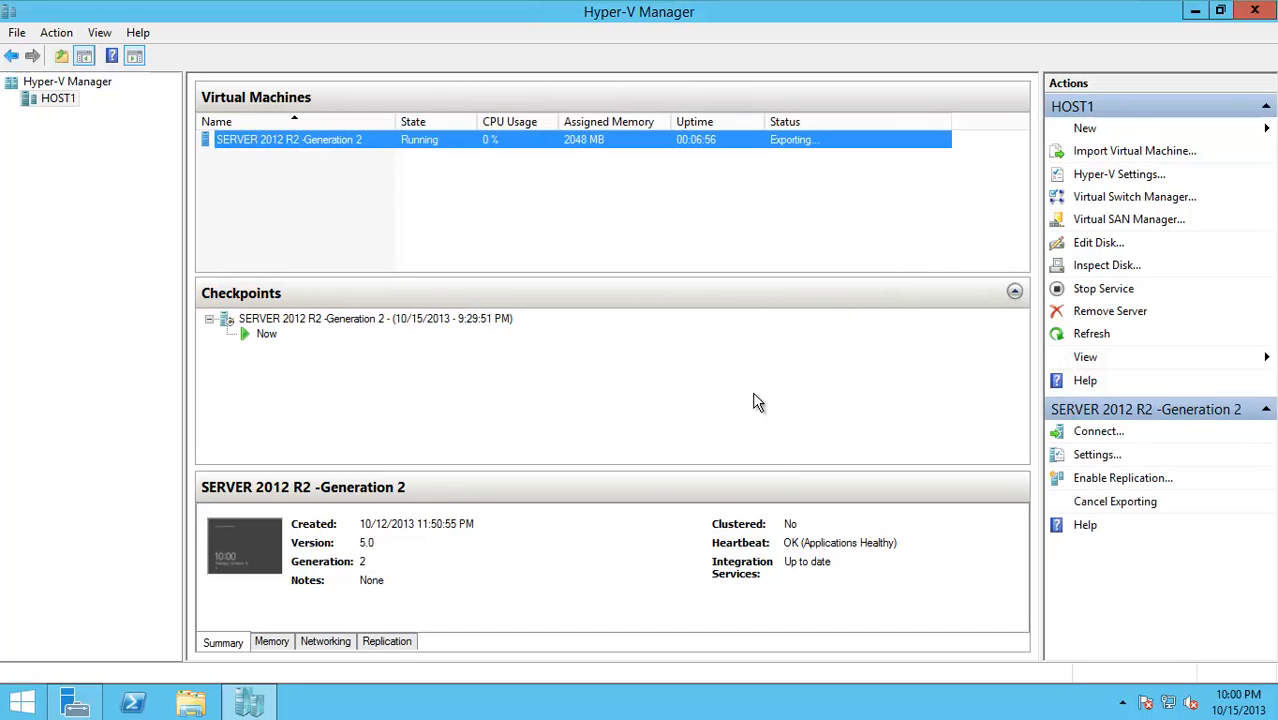
Connect to the running VM's console at an 800 by 600 display size
right_click(343, 140)
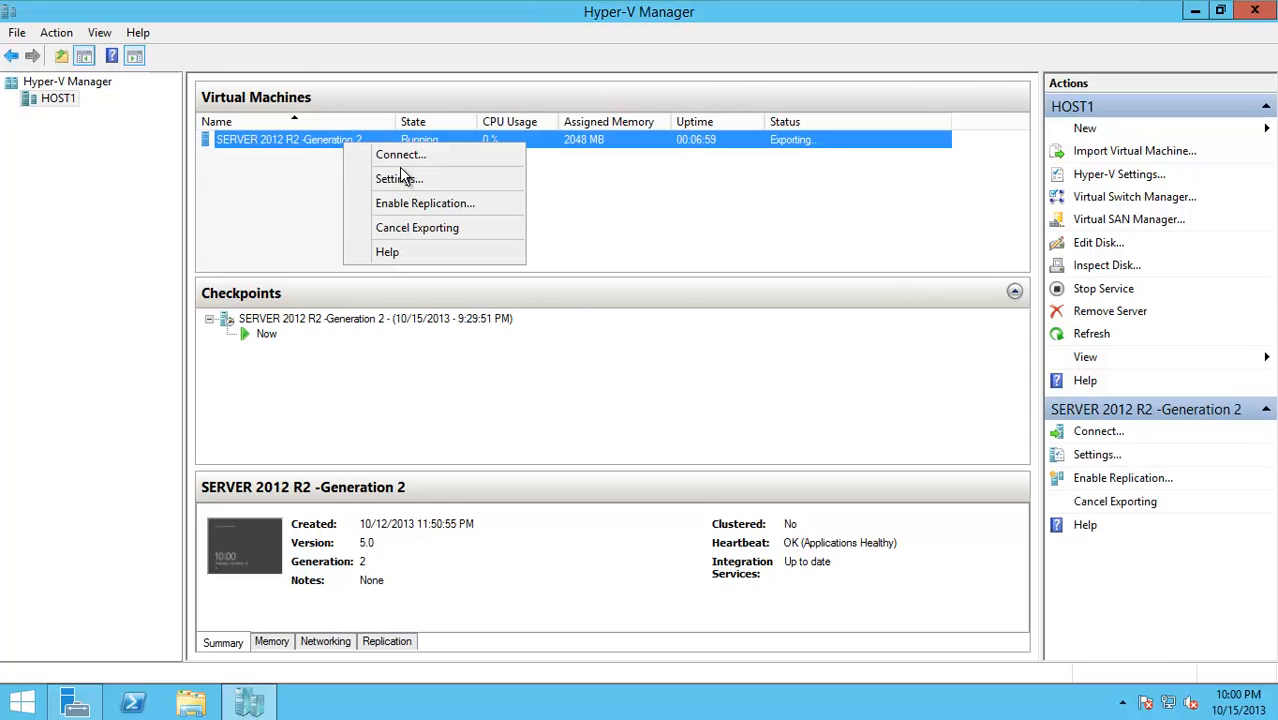
left_click(400, 156)
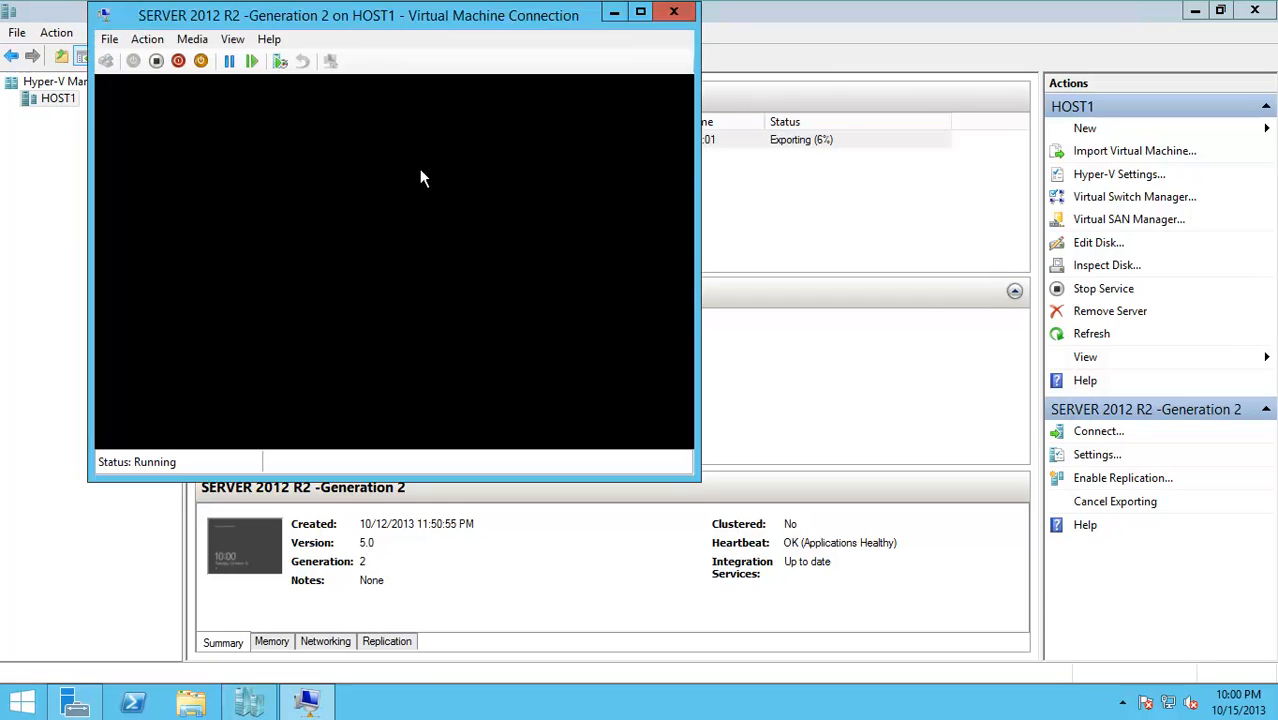
left_click_drag(410, 242, 325, 247)
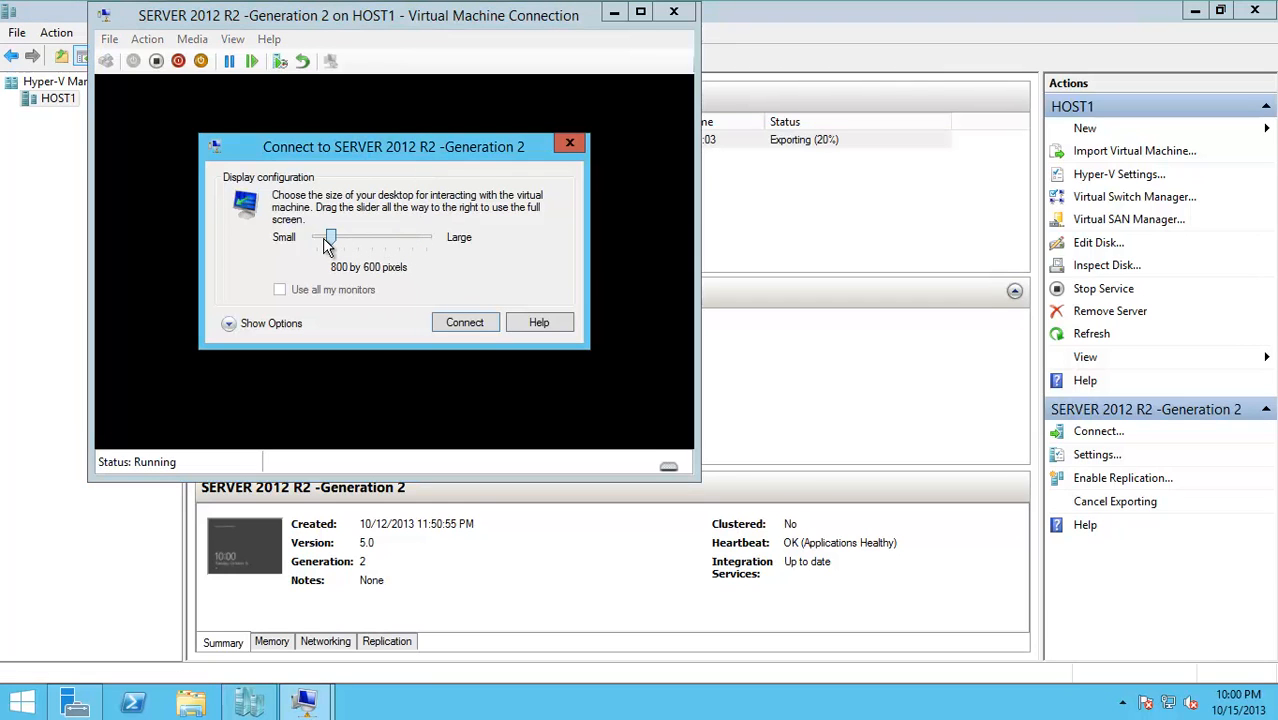
left_click(469, 320)
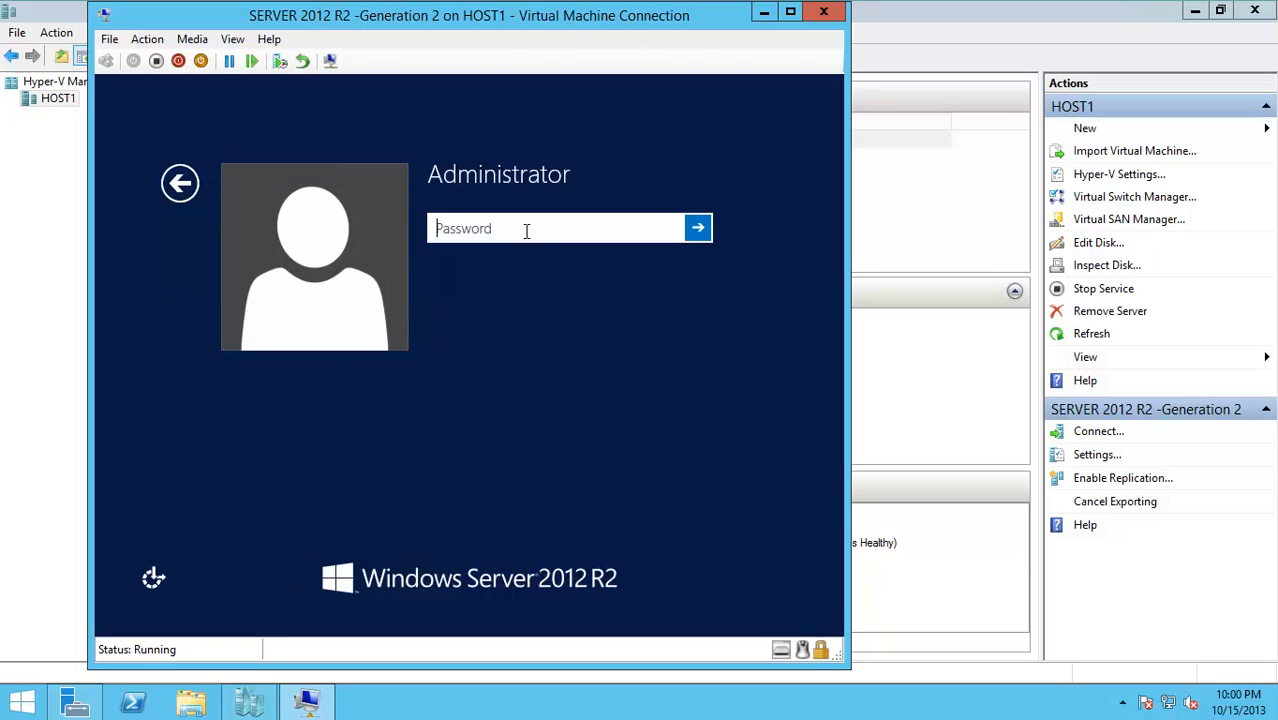
Sign in to the guest as Administrator with the account password
type("Pa$$w0rd")
key("Return")
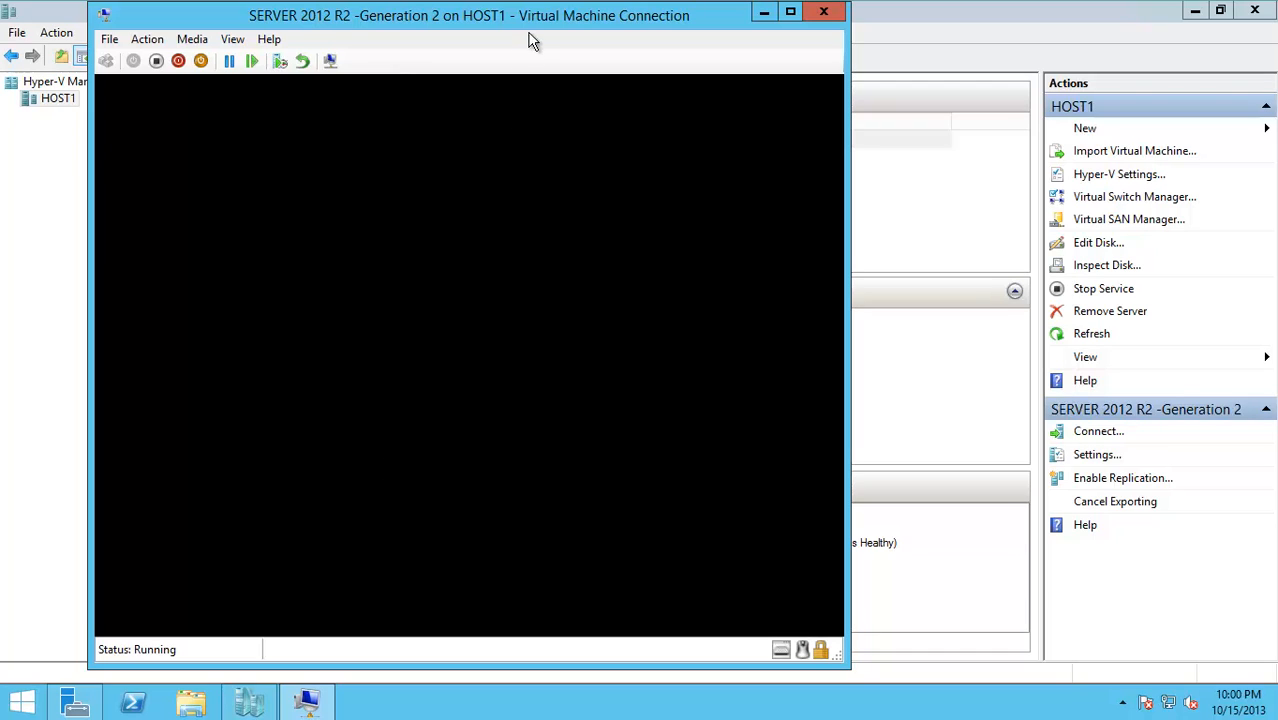
left_click_drag(450, 28, 450, 28)
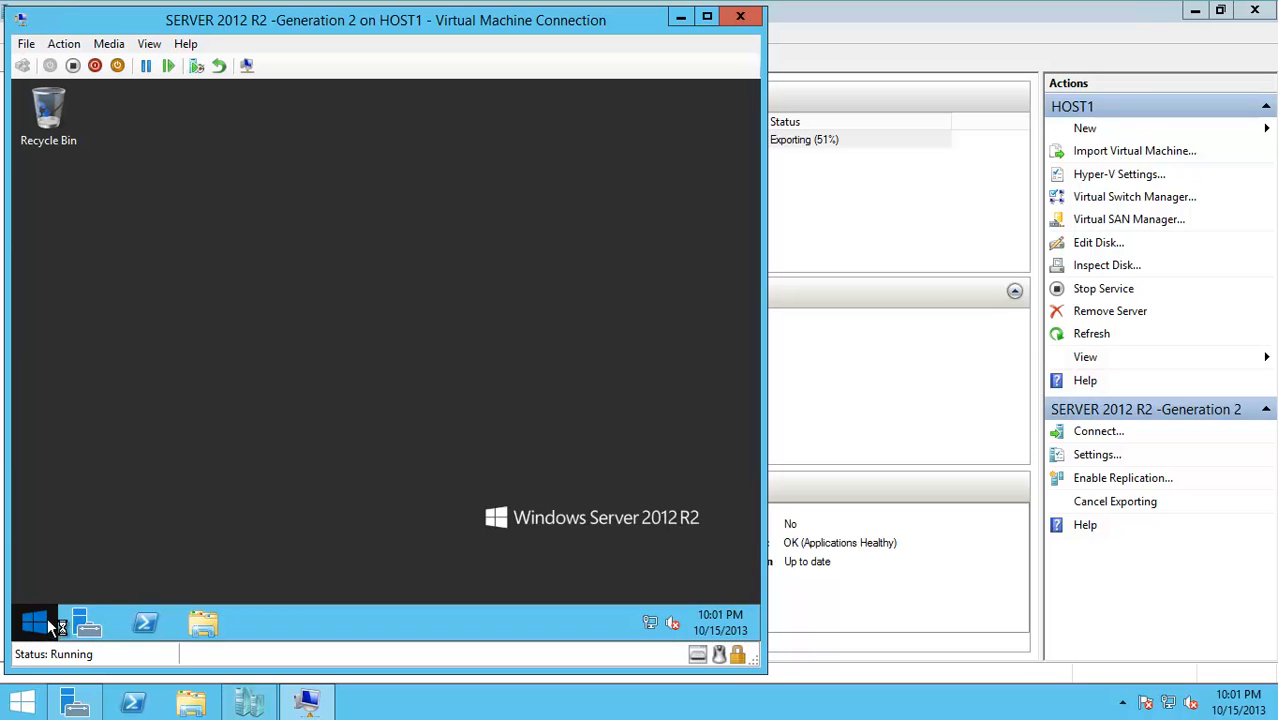
right_click(44, 618)
left_click(90, 565)
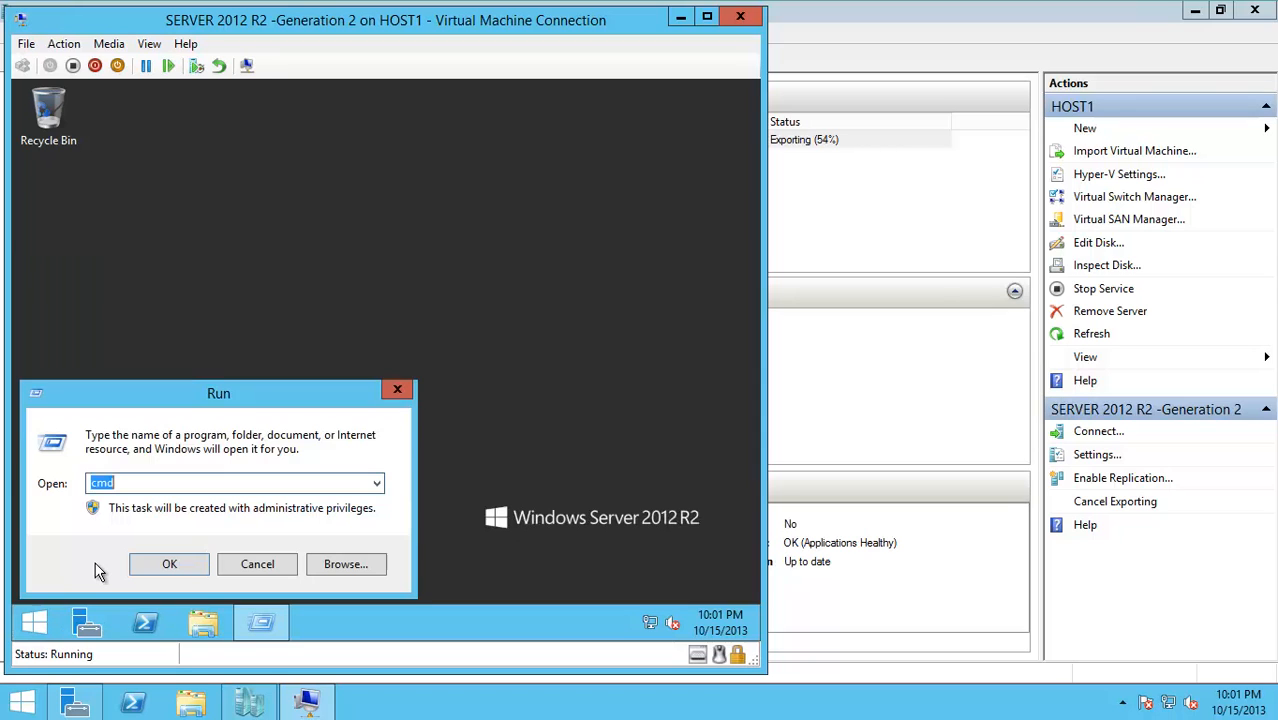
type("CMD")
key("Return")
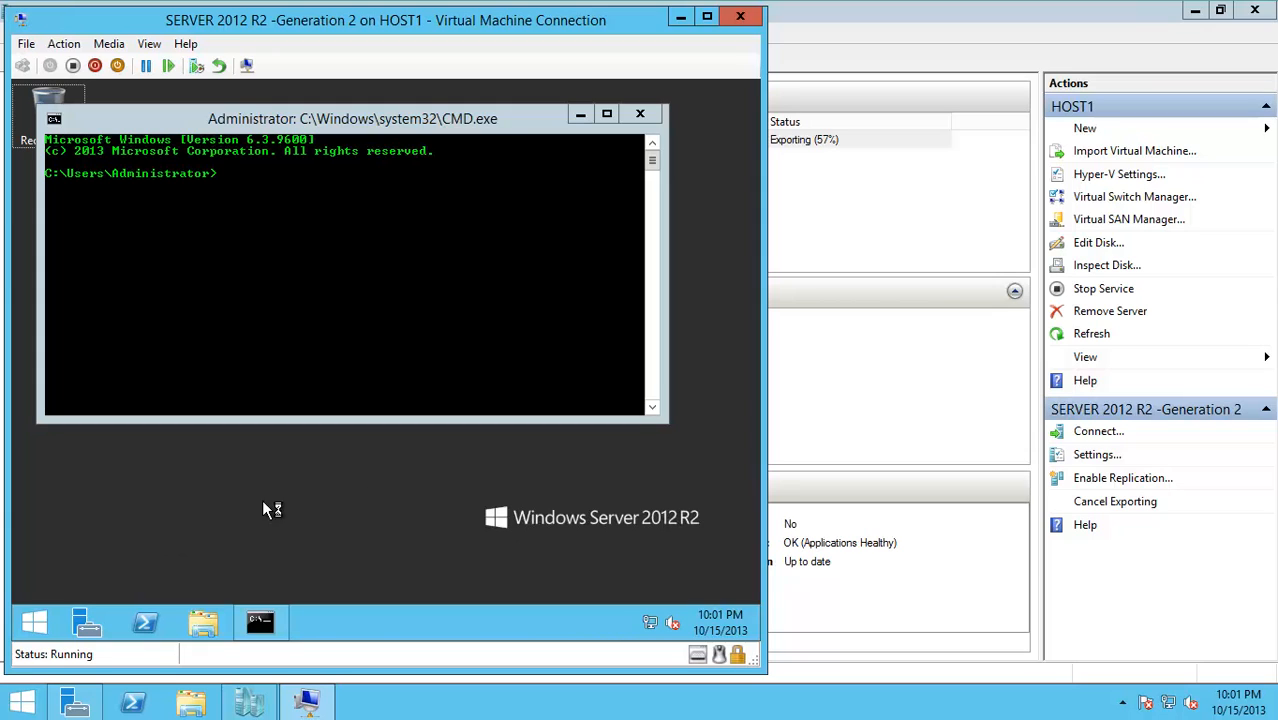
left_click(294, 188)
type("P")
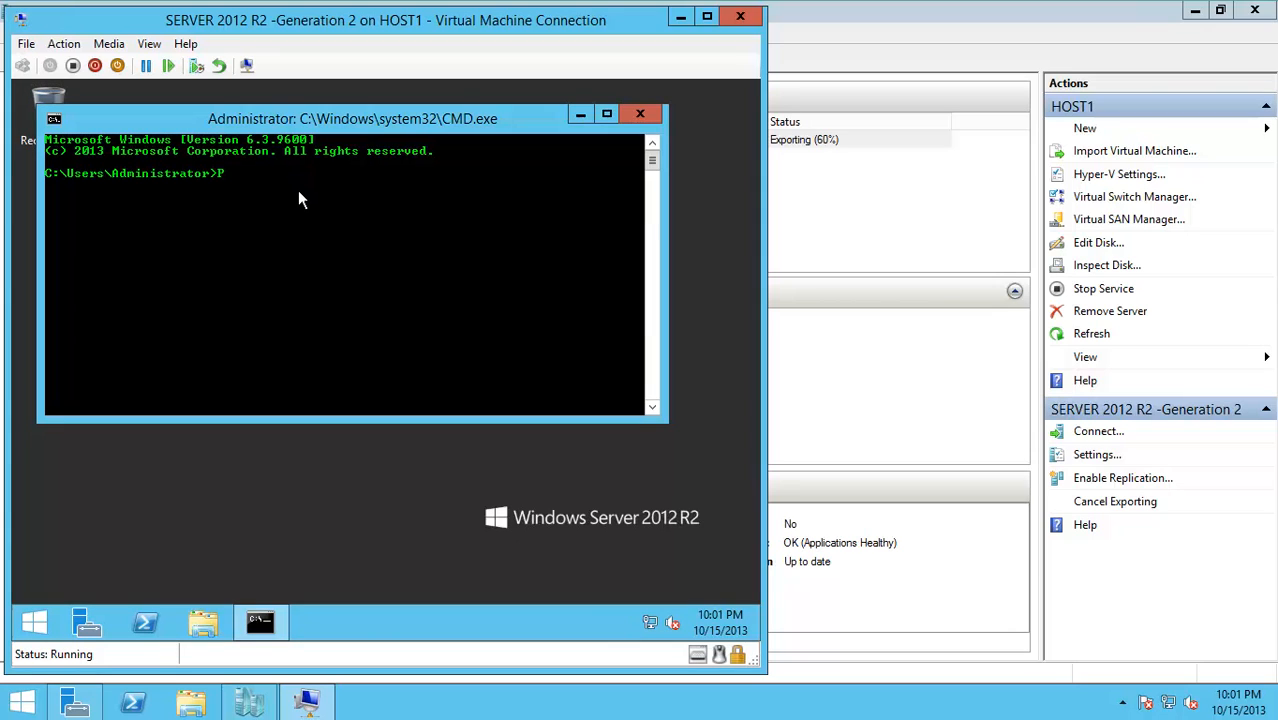
type("ING WWW.GOOGLE.LK -T")
key("Return")
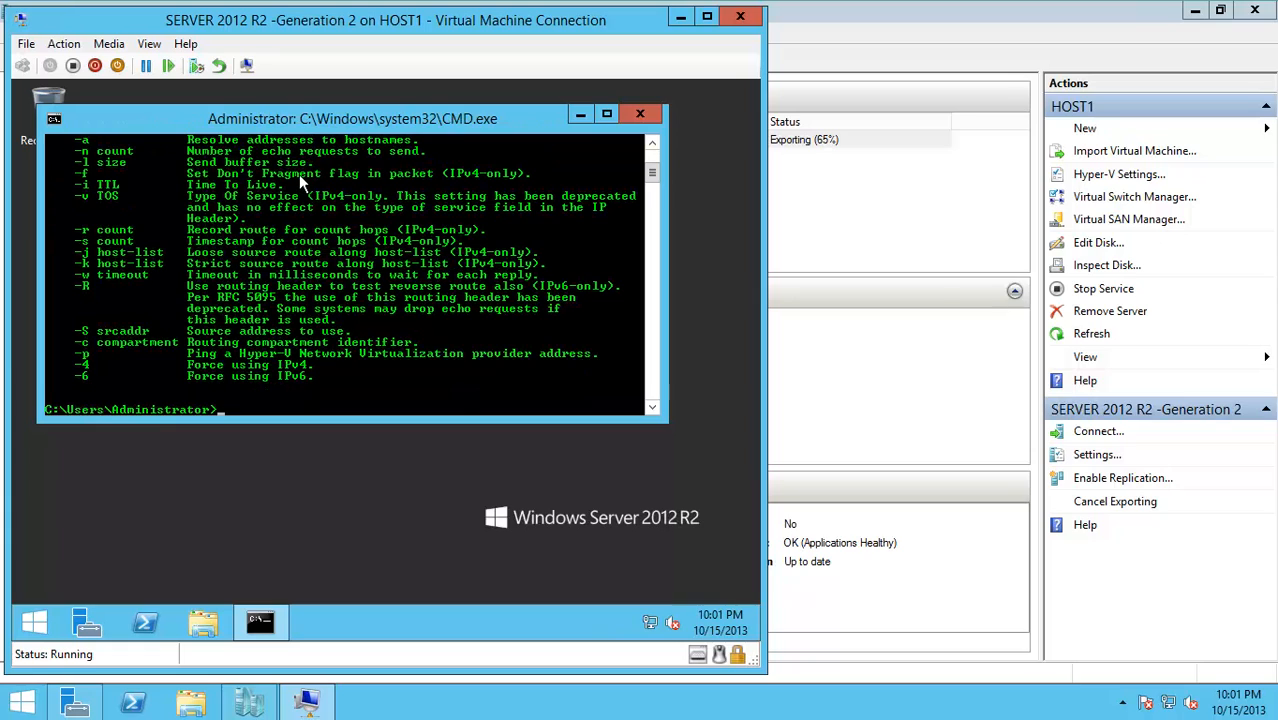
type("ping www.google.lk -t")
key("Return")
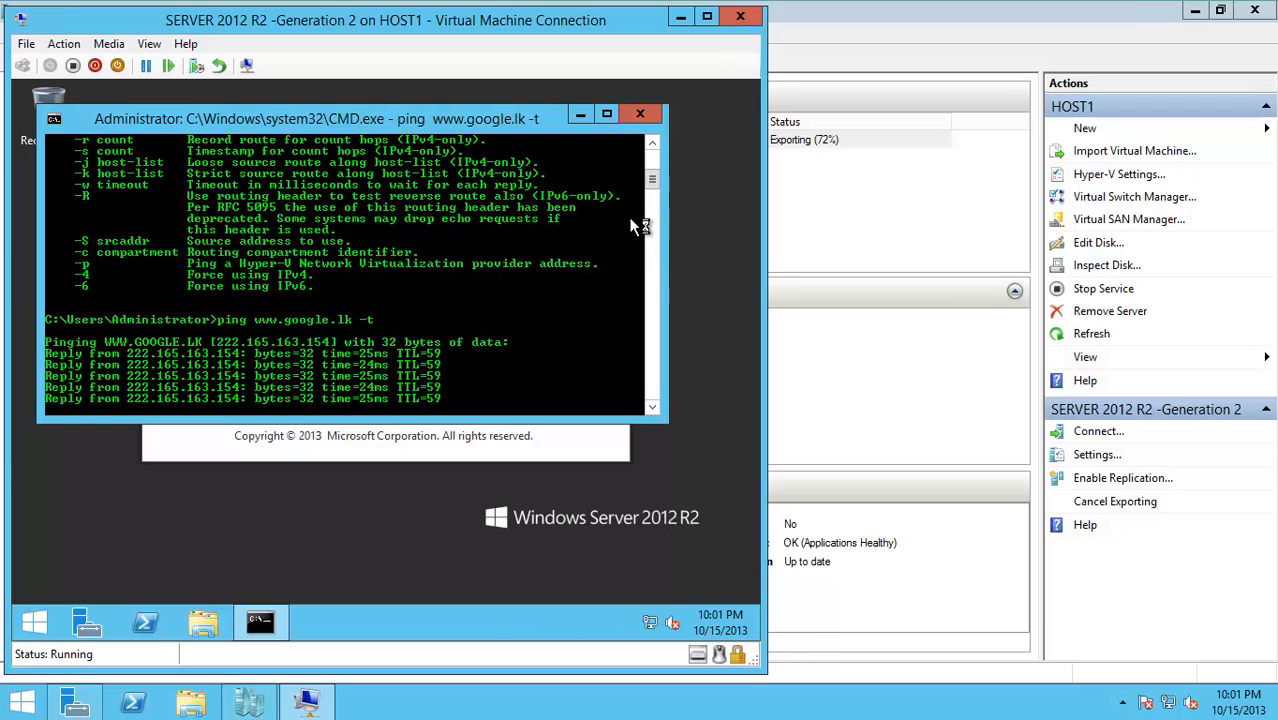
Check the export progress in Hyper-V Manager, then close the command prompt and minimize the console
left_click(843, 56)
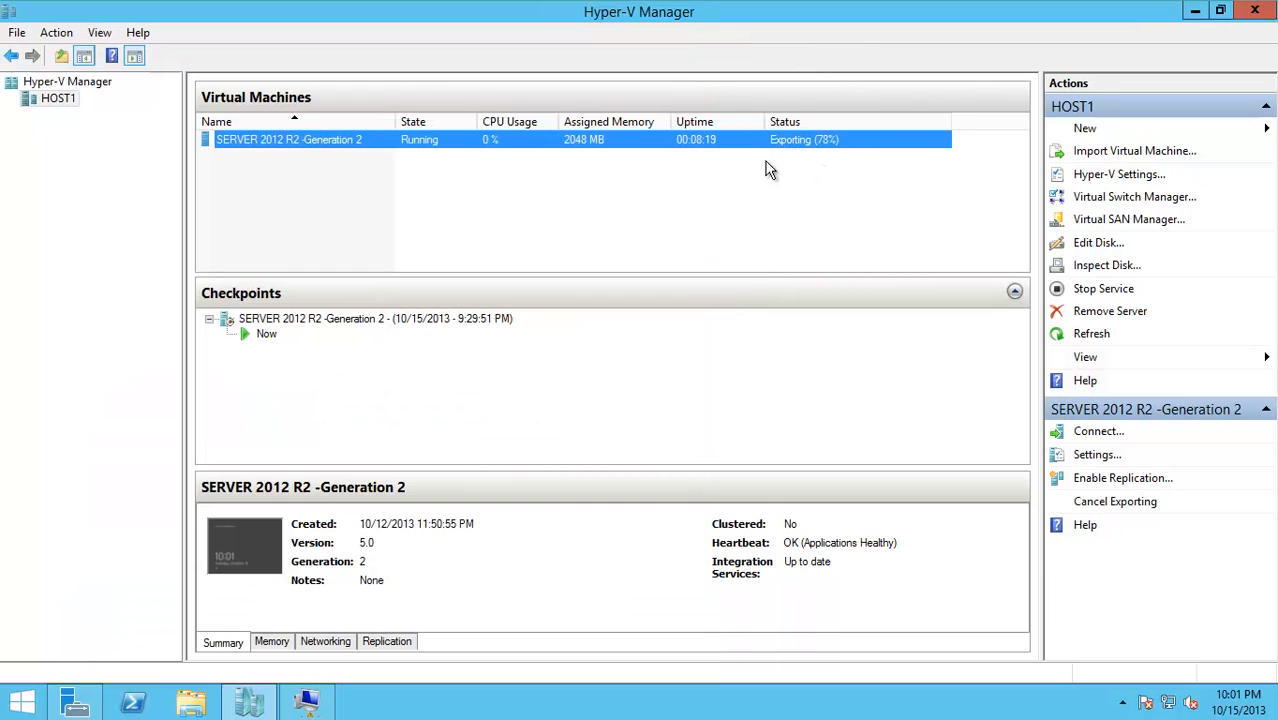
left_click(312, 706)
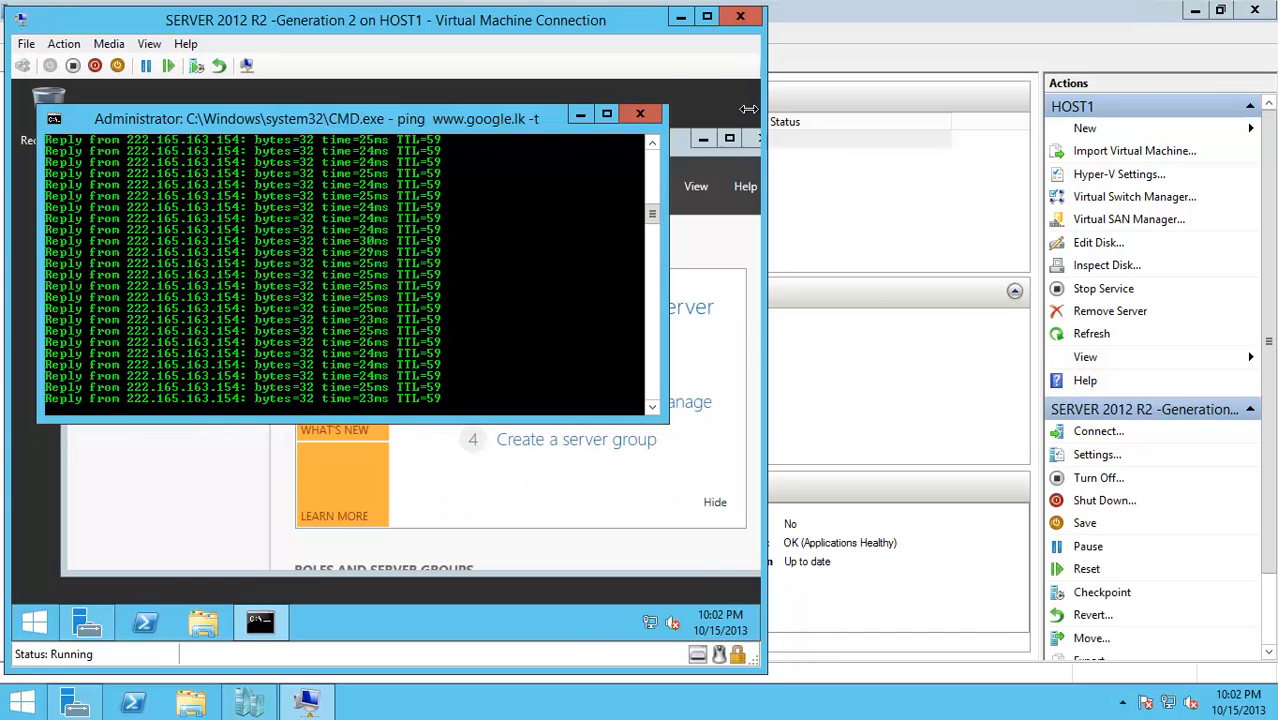
left_click(876, 62)
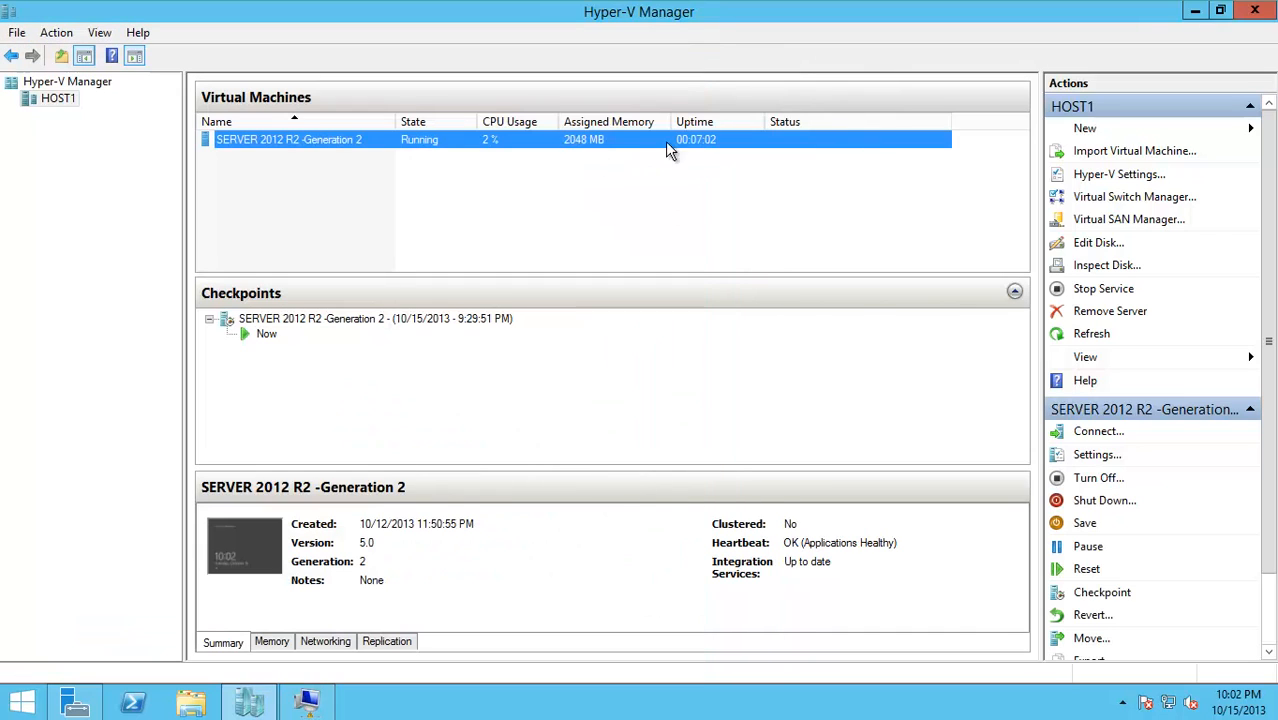
left_click(304, 702)
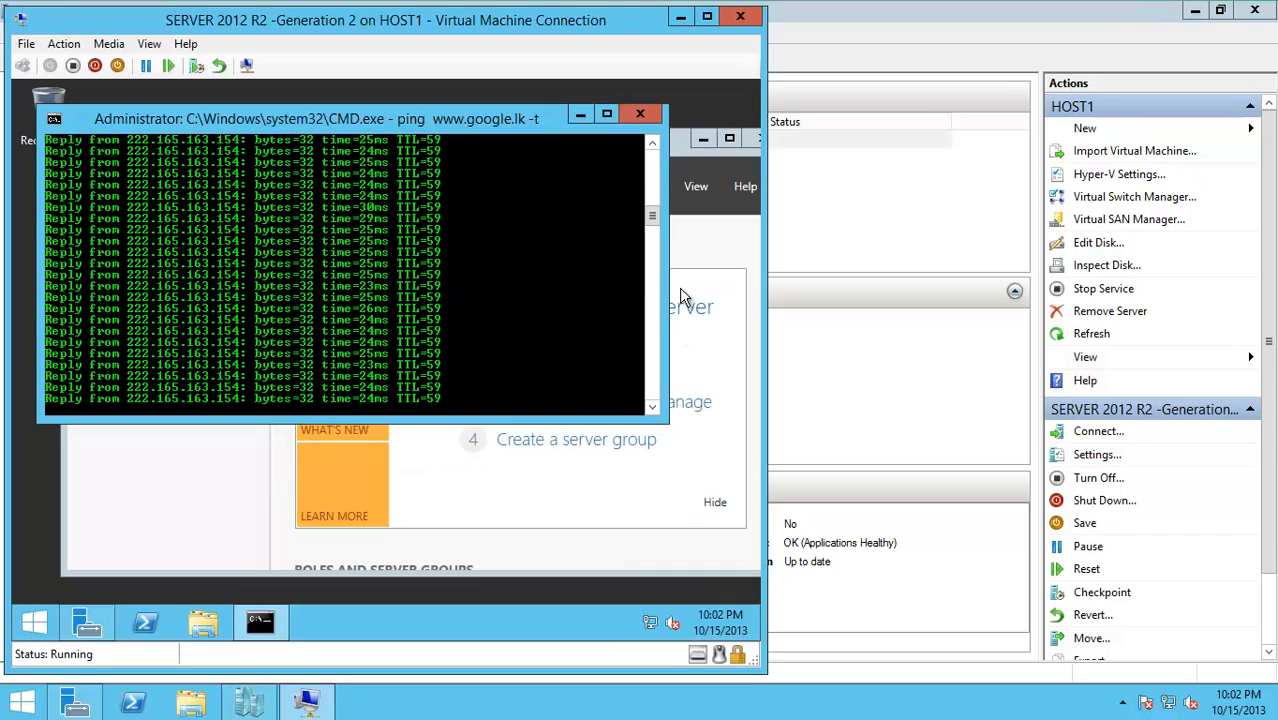
left_click(660, 117)
left_click(713, 137)
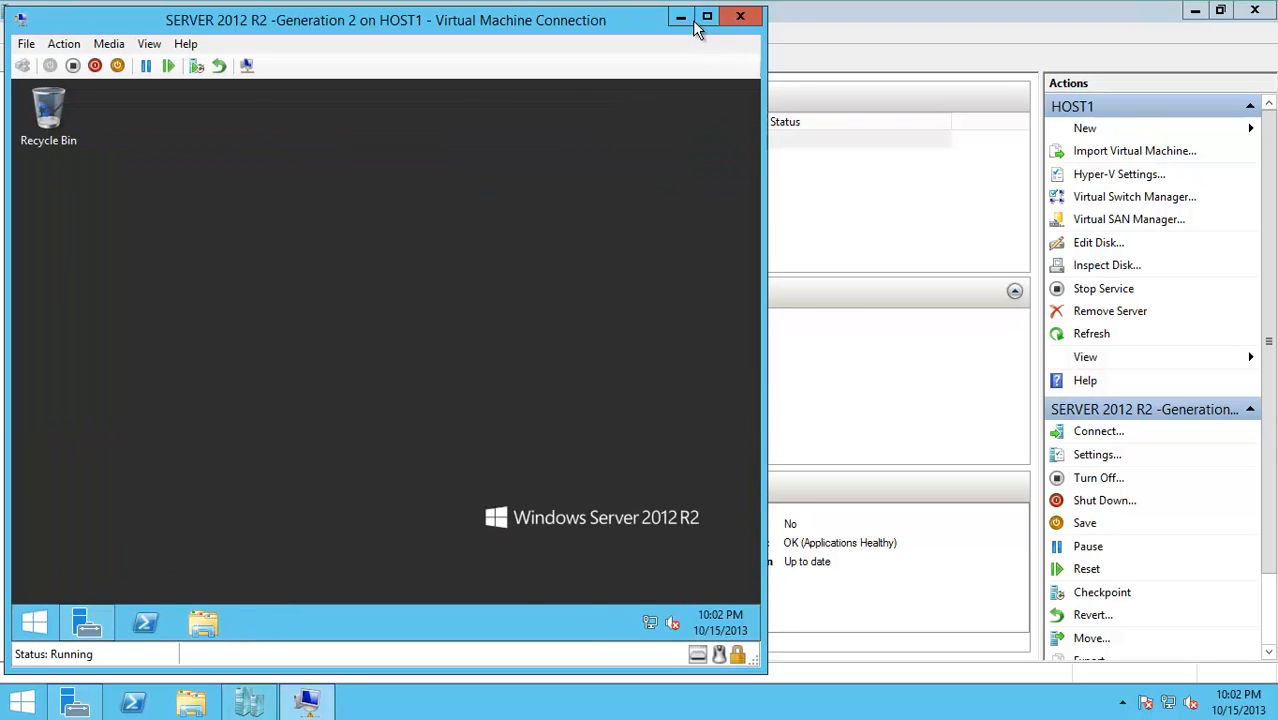
left_click(680, 17)
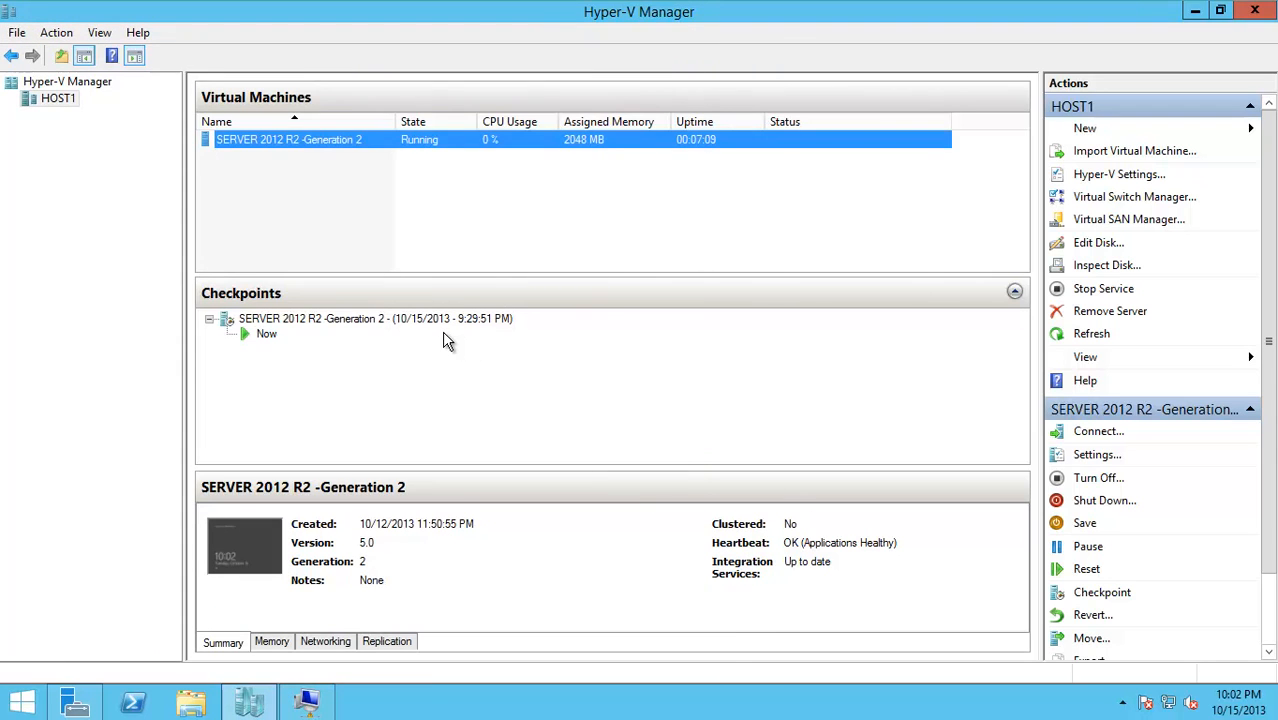
Start an import using the SERVER 2012 R2 -Generation 2 folder in F:\VM-Backup as the source
left_click(1090, 158)
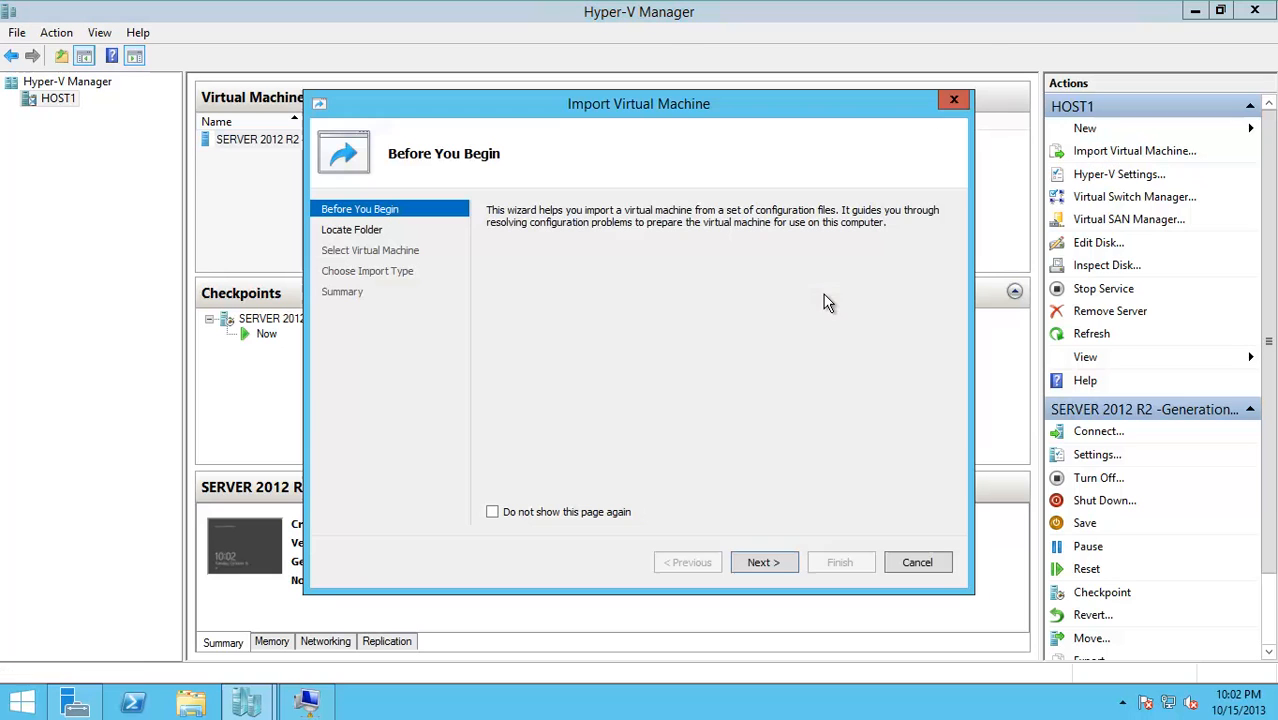
left_click(764, 562)
left_click(906, 240)
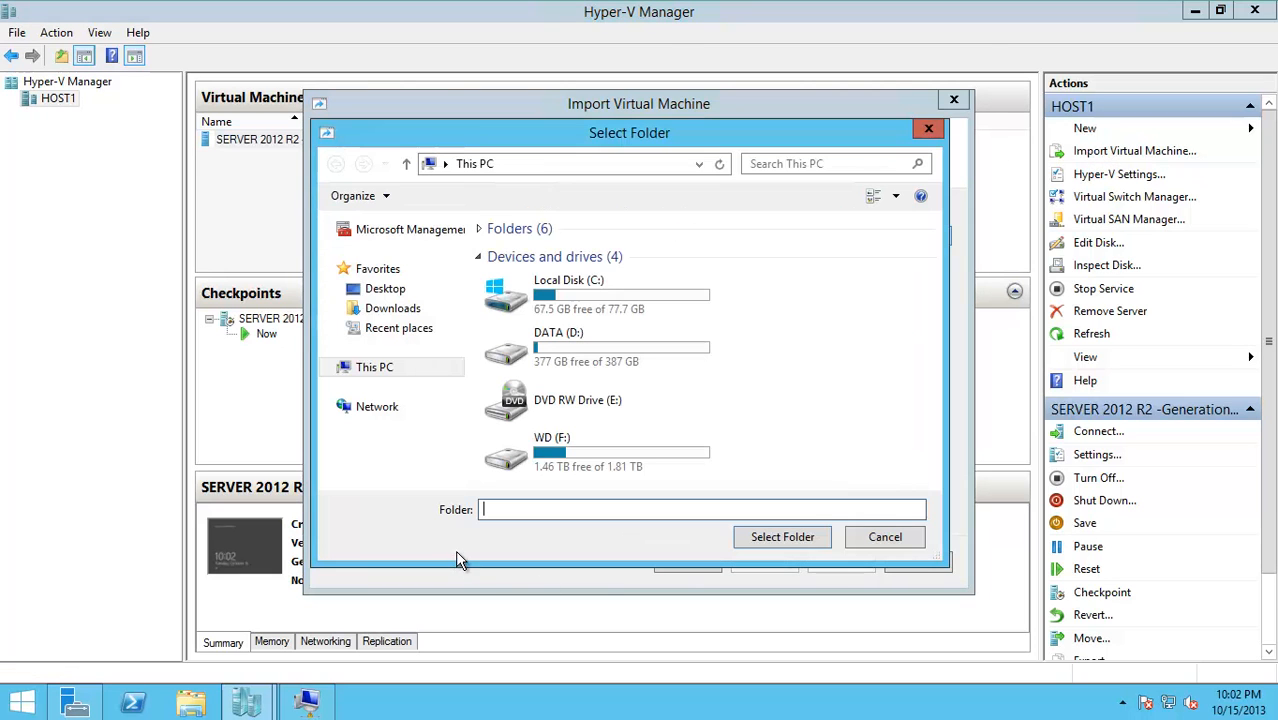
double_click(543, 455)
left_click(535, 413)
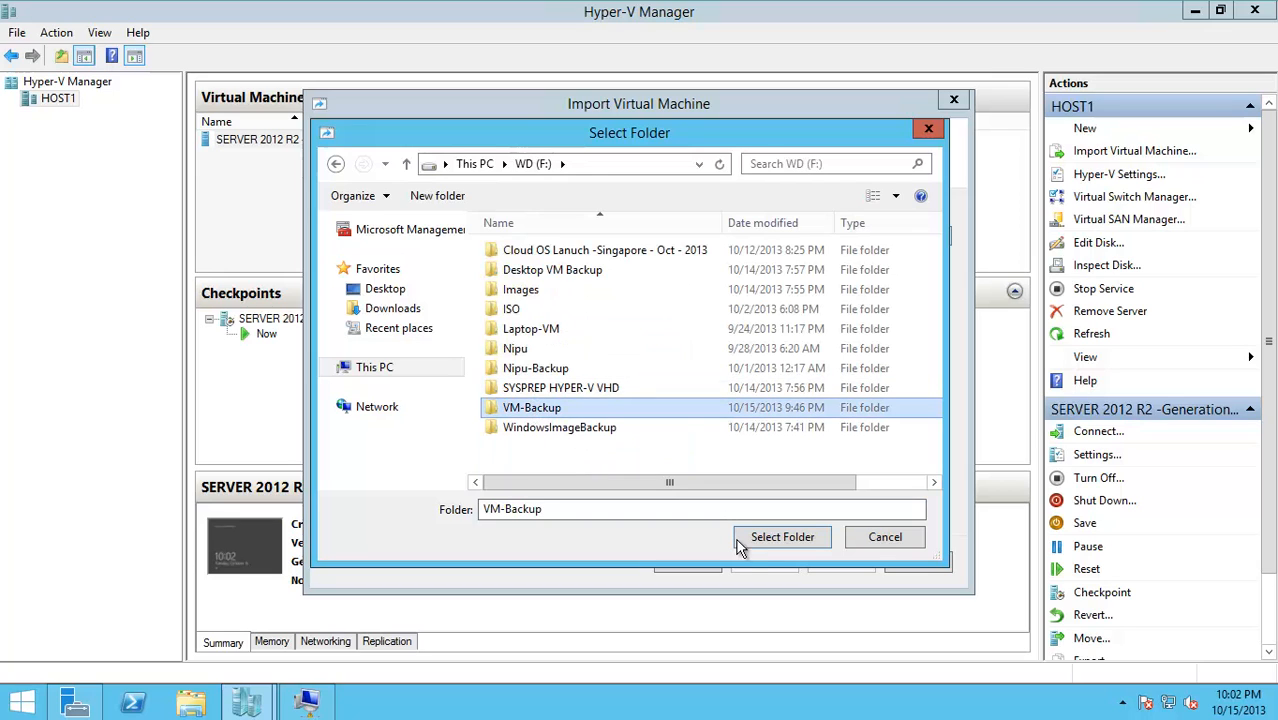
double_click(522, 410)
left_click(524, 252)
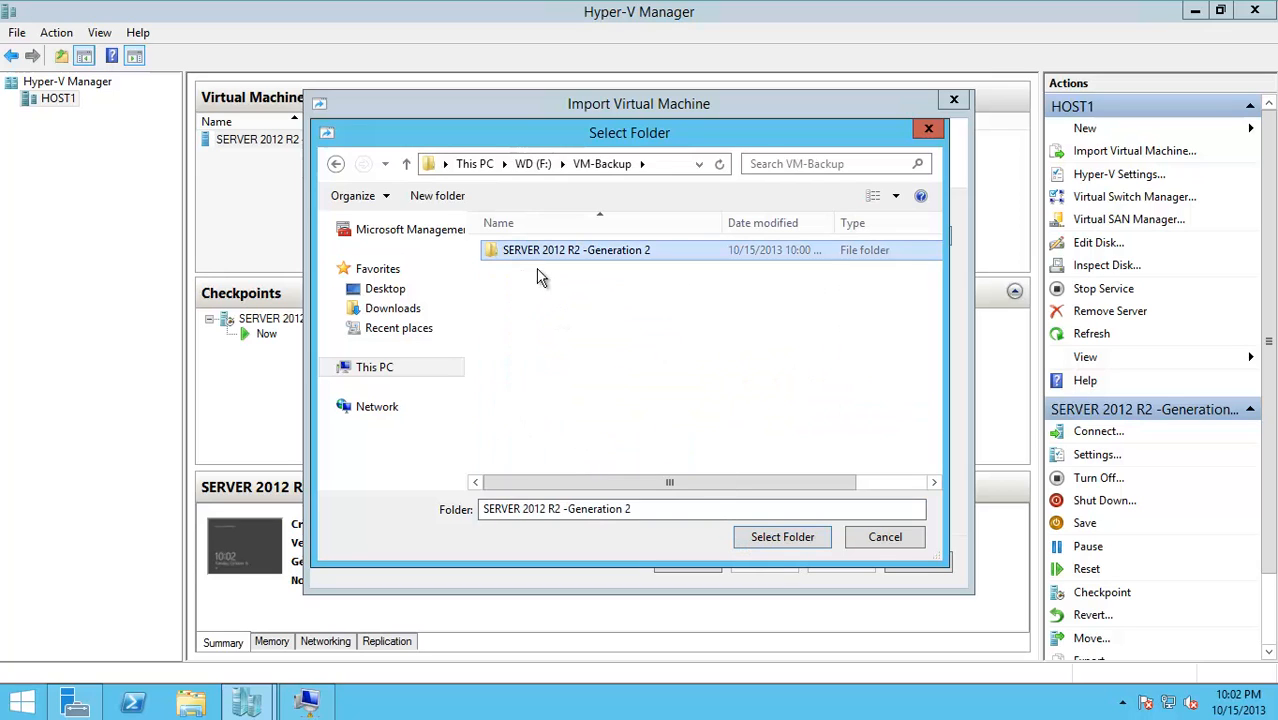
left_click(773, 538)
Step through the virtual machine selection and attempt the Register in-place import
left_click(762, 562)
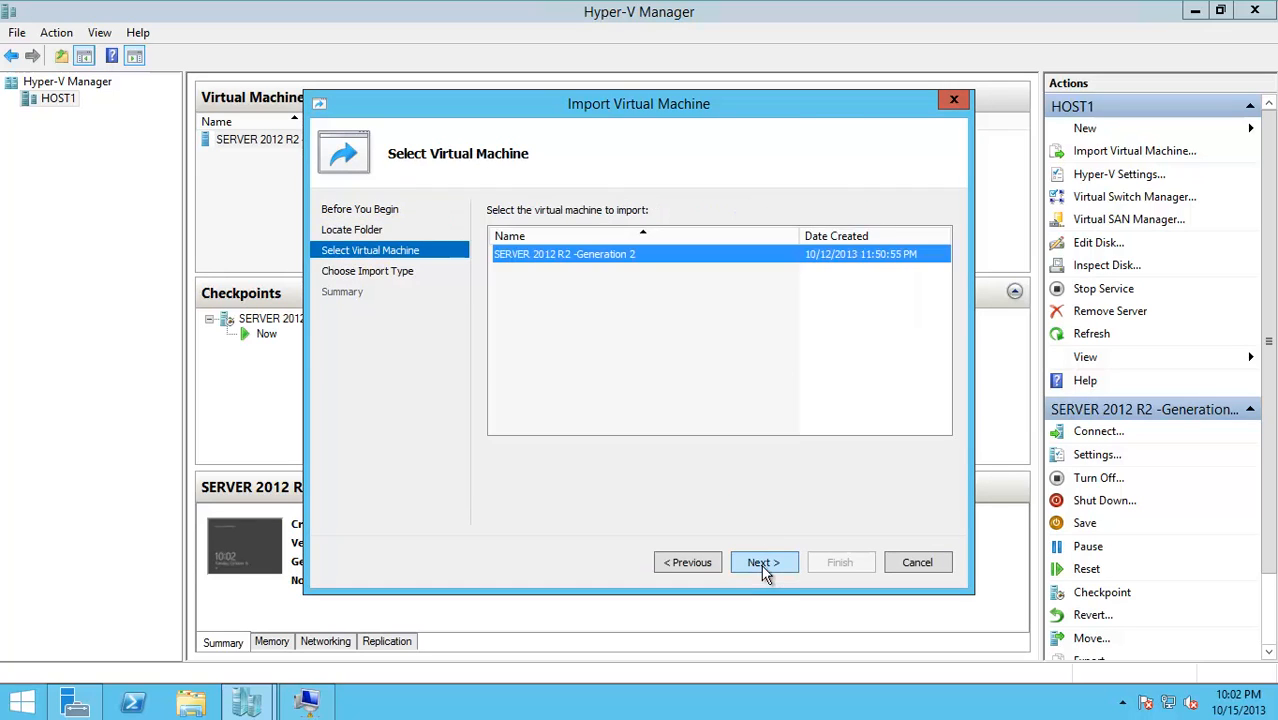
left_click(761, 562)
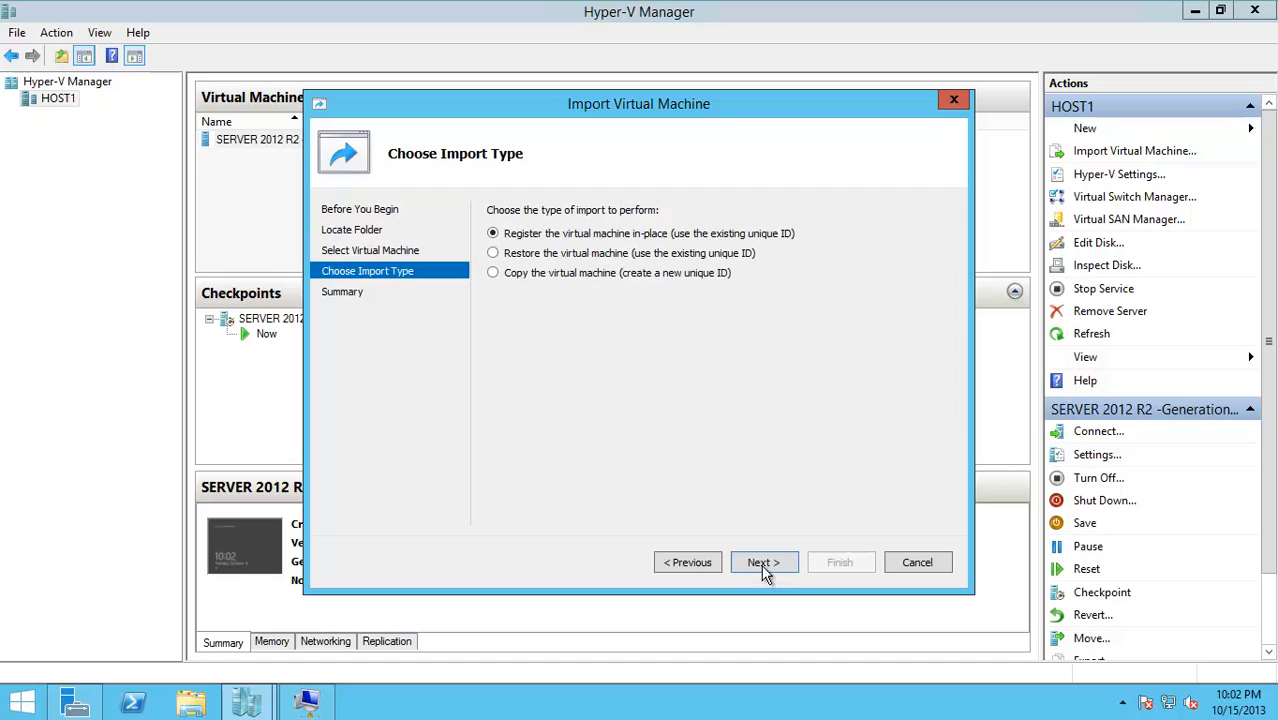
left_click(690, 563)
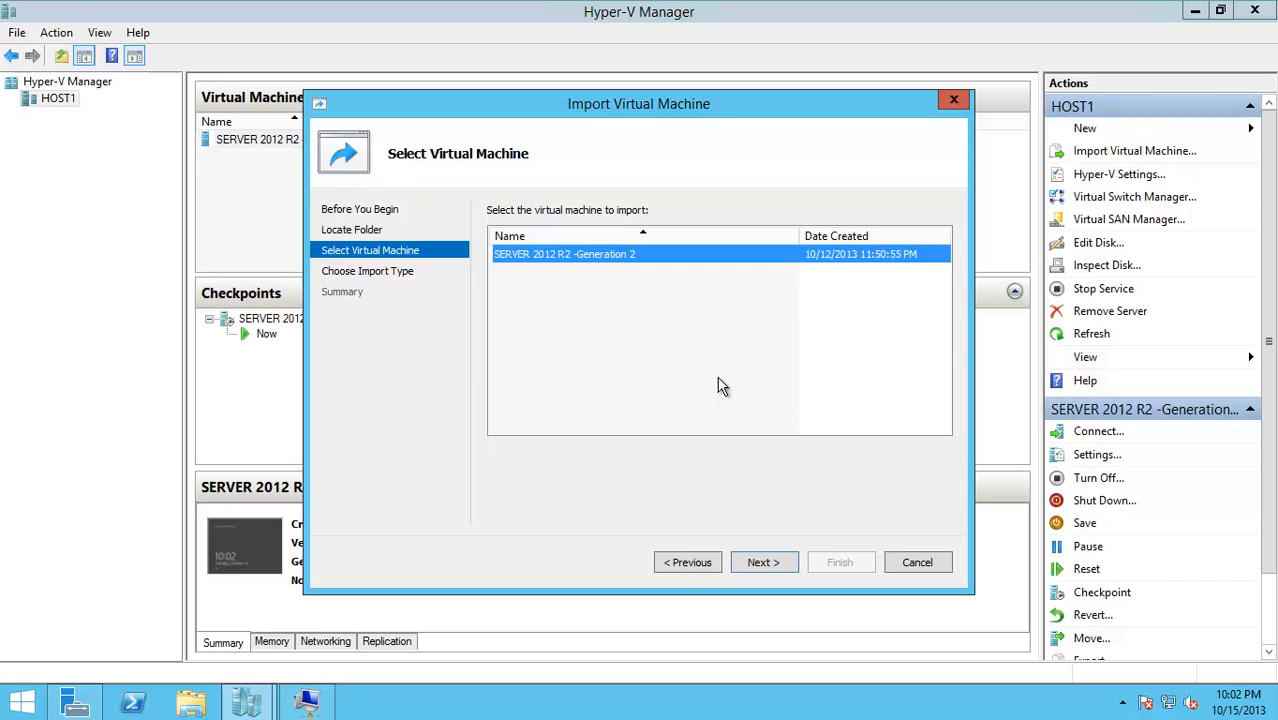
left_click(757, 566)
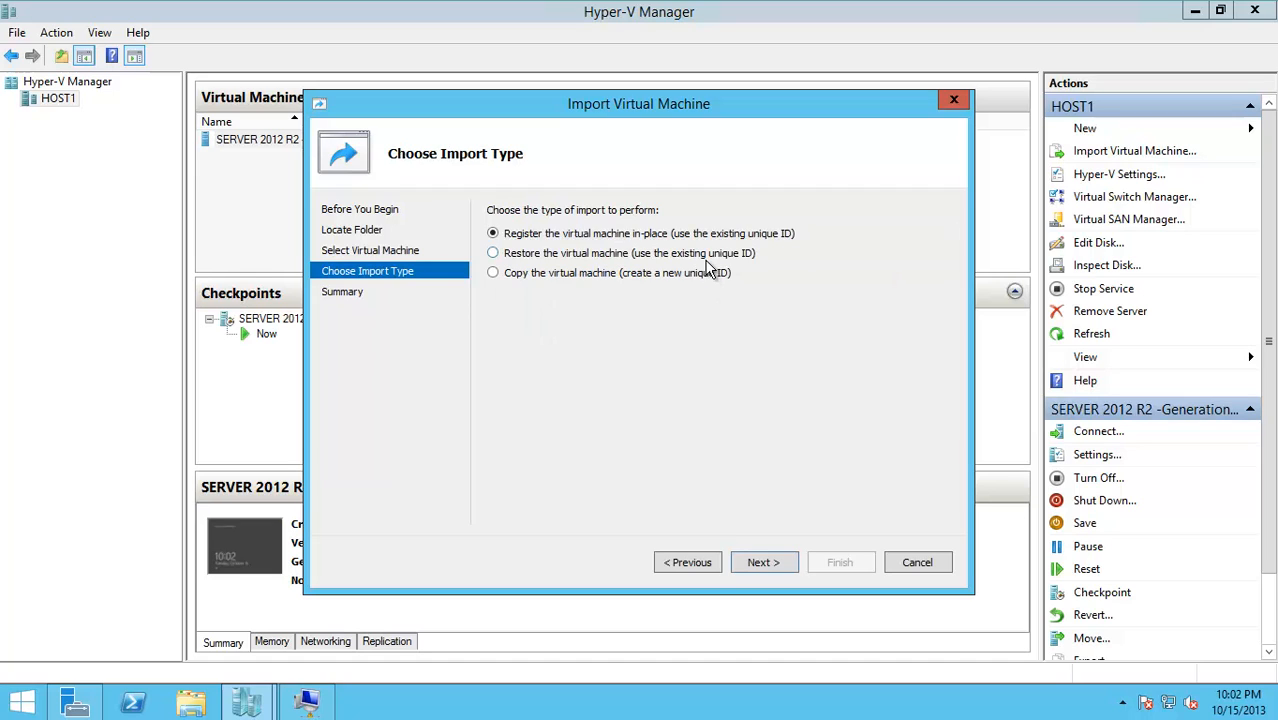
left_click(757, 564)
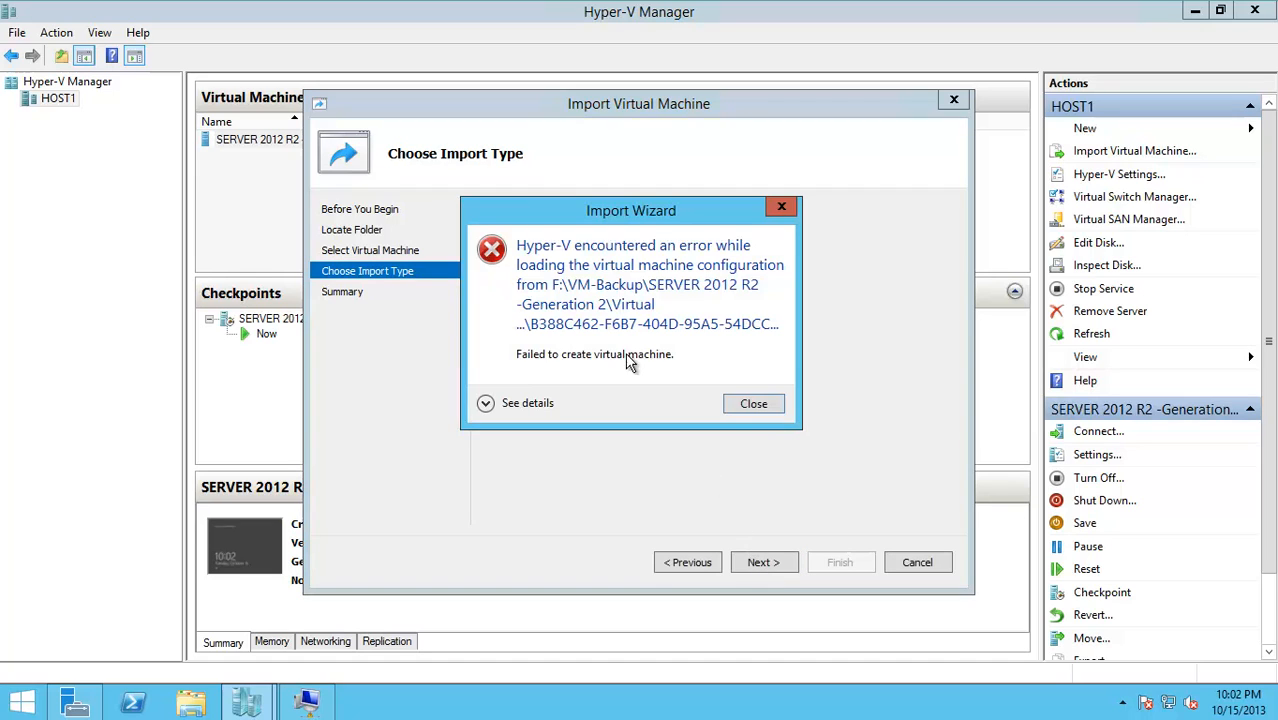
Dismiss the import error and switch the import type to copy with a new ID
left_click(486, 403)
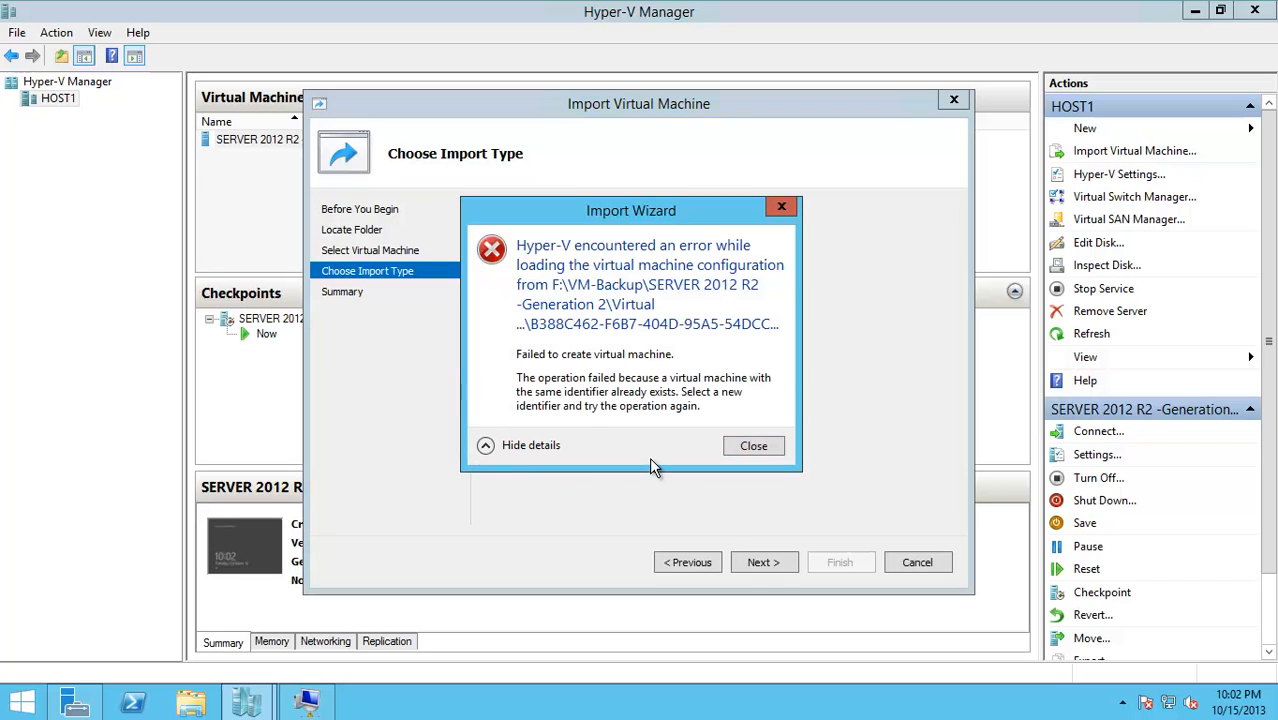
left_click(766, 445)
left_click(713, 561)
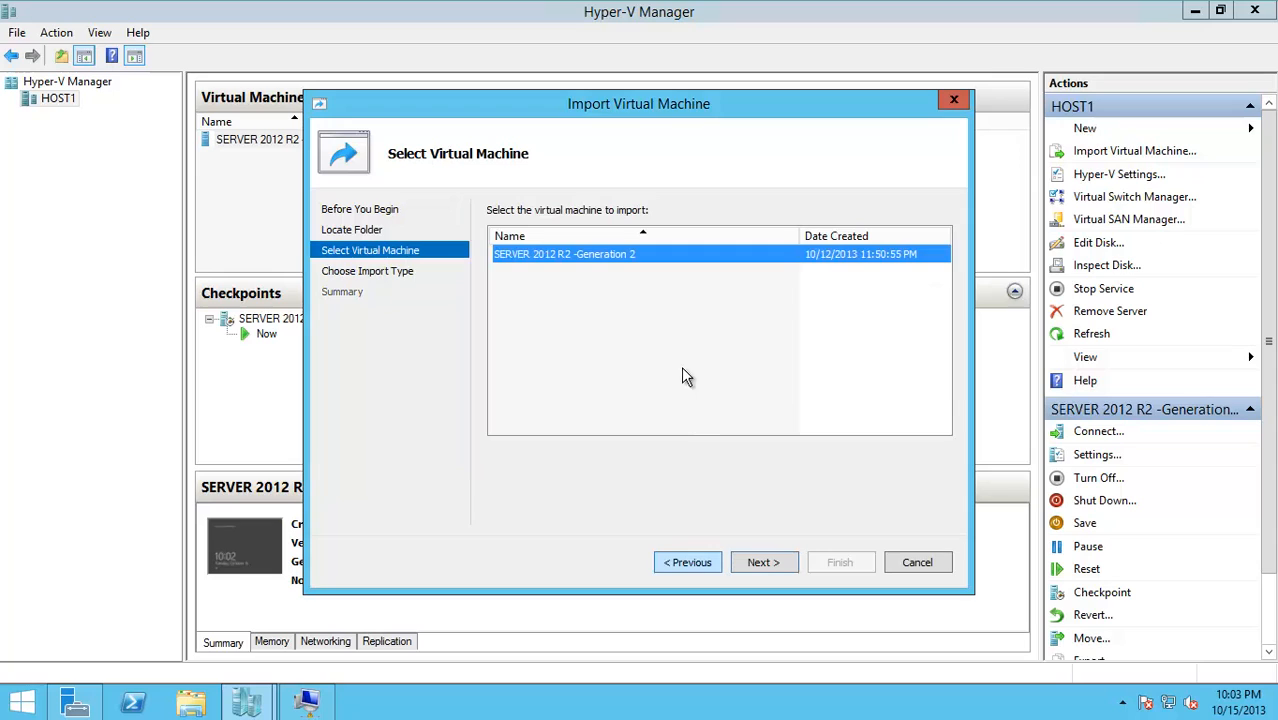
left_click(756, 563)
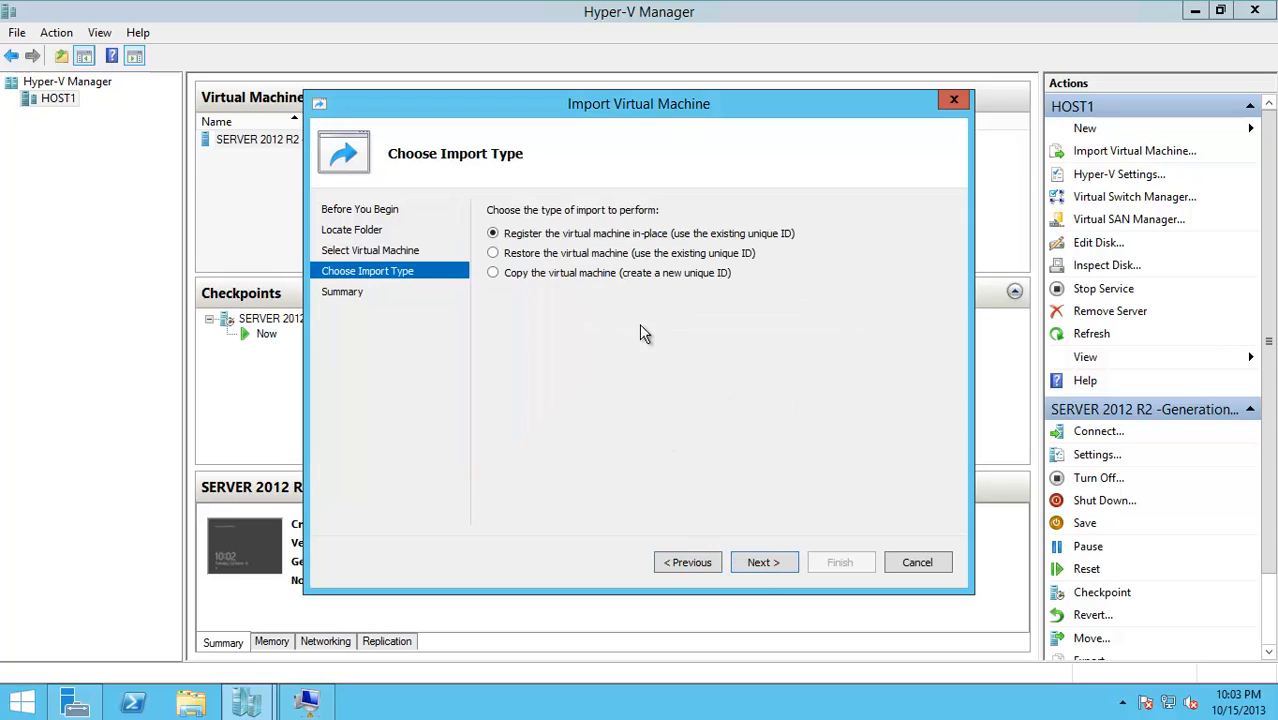
left_click(577, 275)
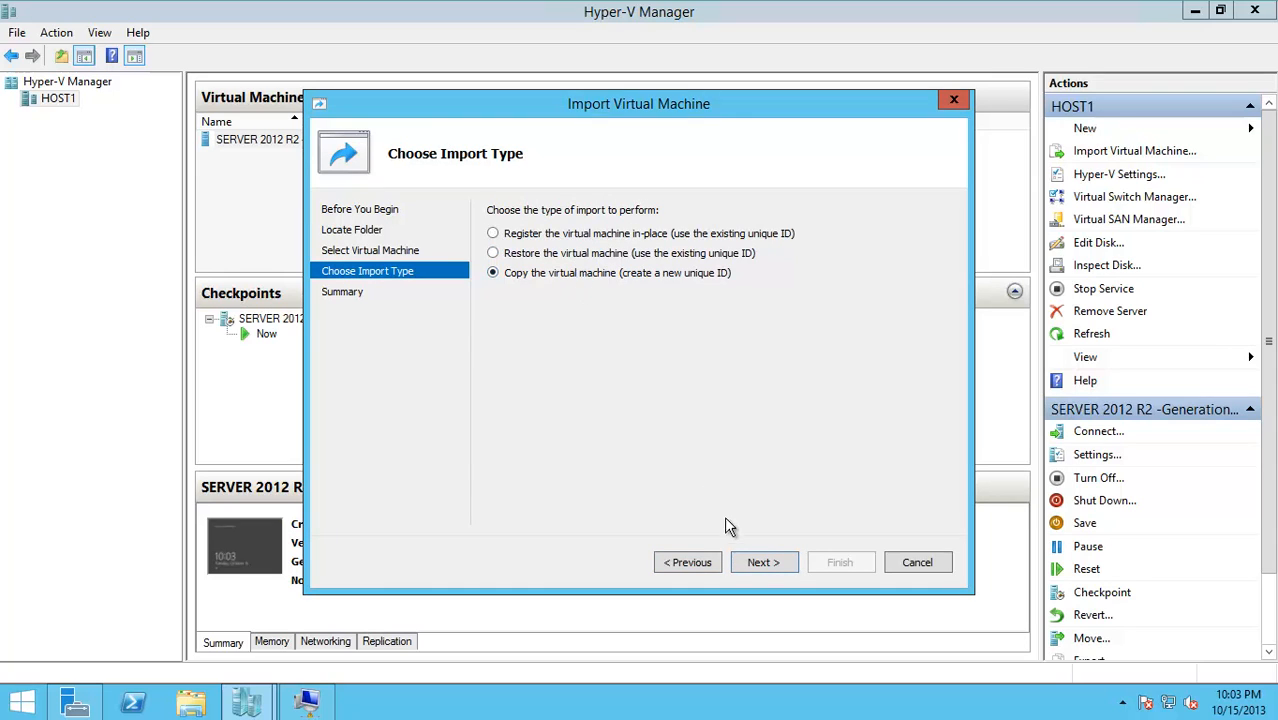
left_click(757, 564)
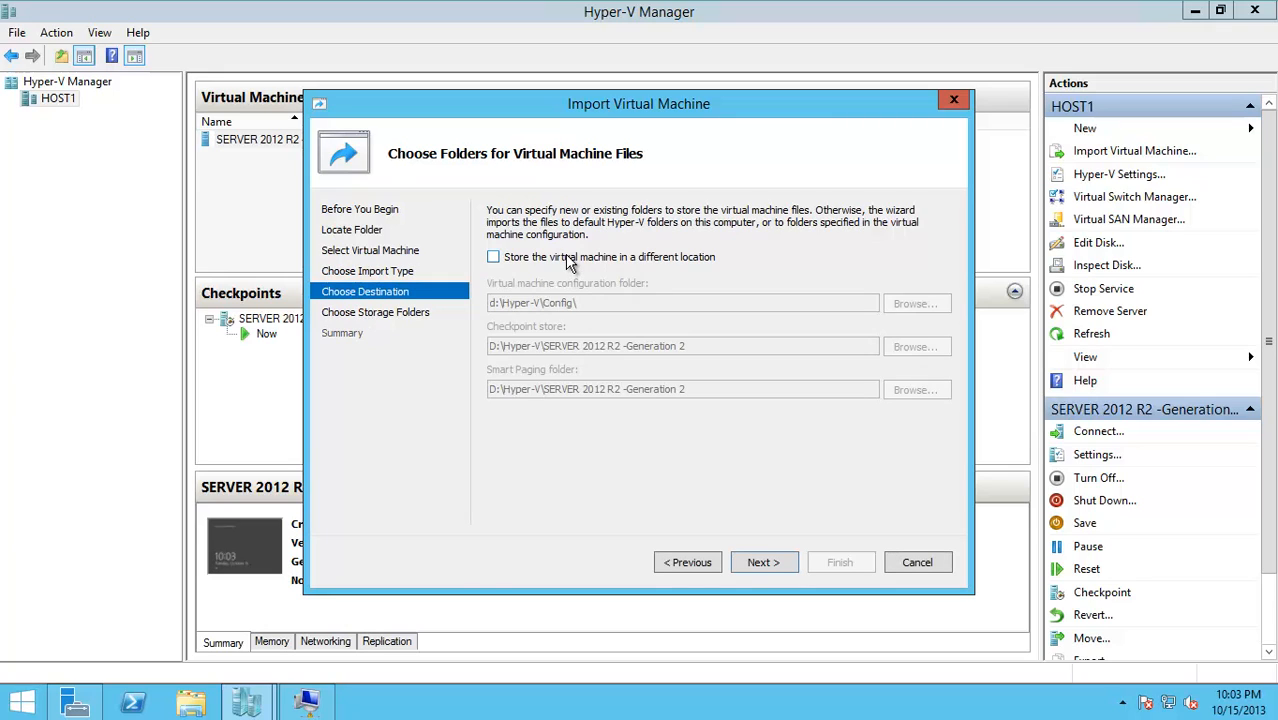
Store the VM in a different location, with its configuration folder at F:\VM-Backup
left_click(570, 262)
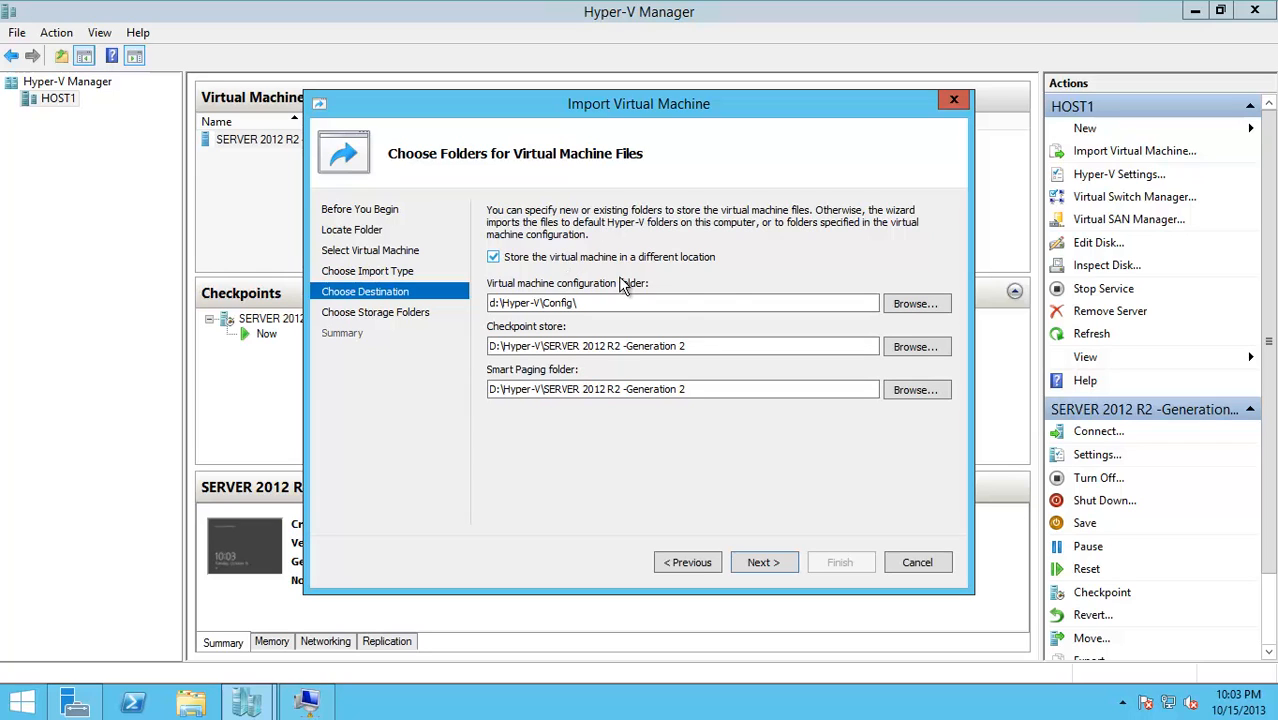
left_click(935, 305)
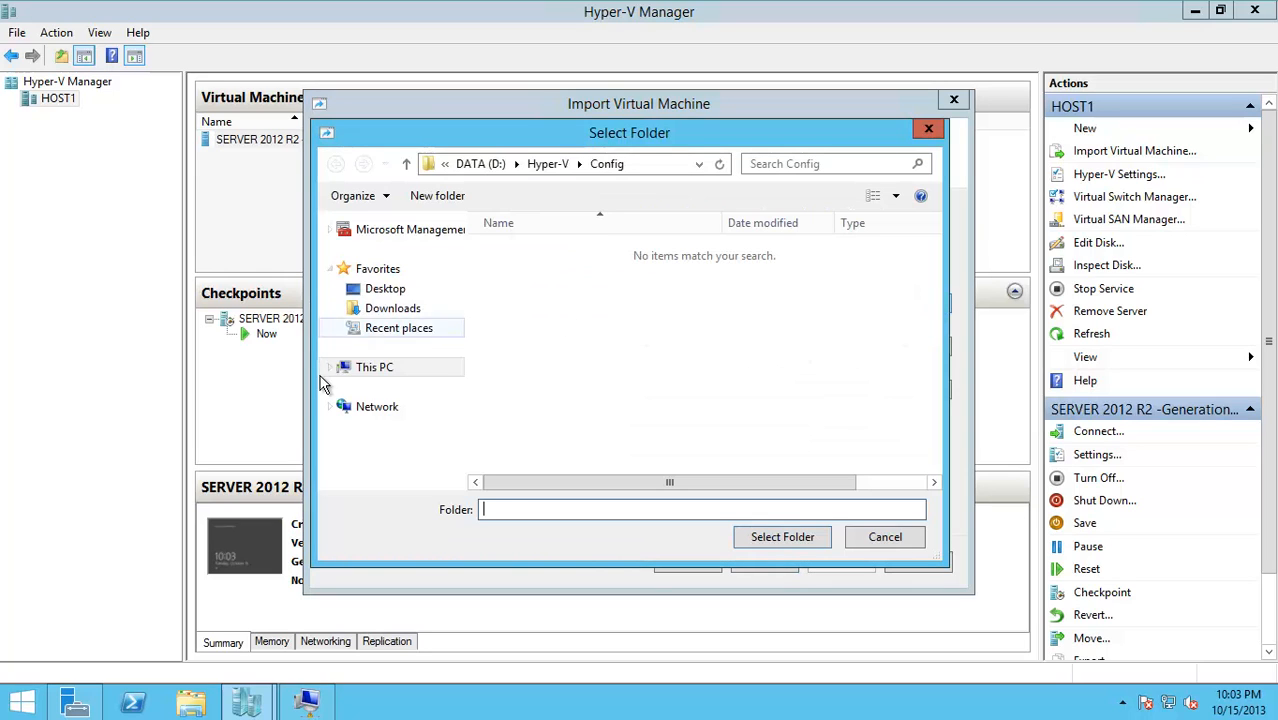
left_click(345, 370)
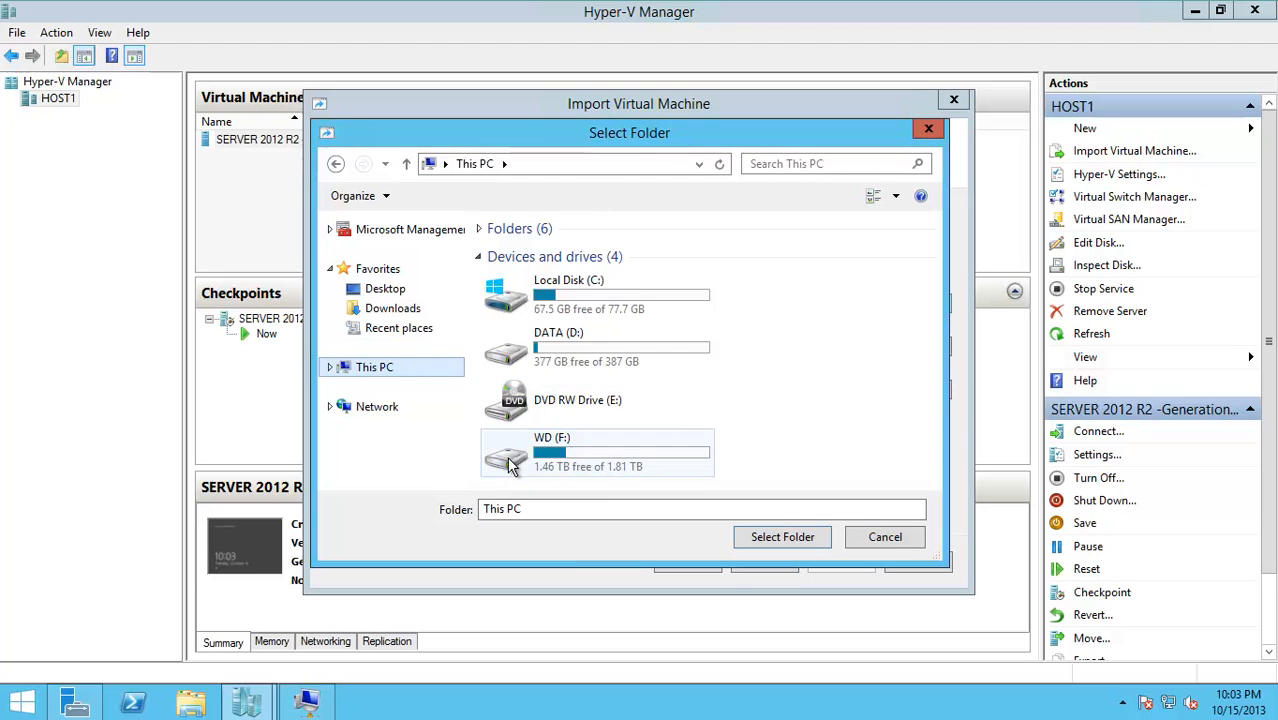
double_click(510, 462)
left_click(545, 410)
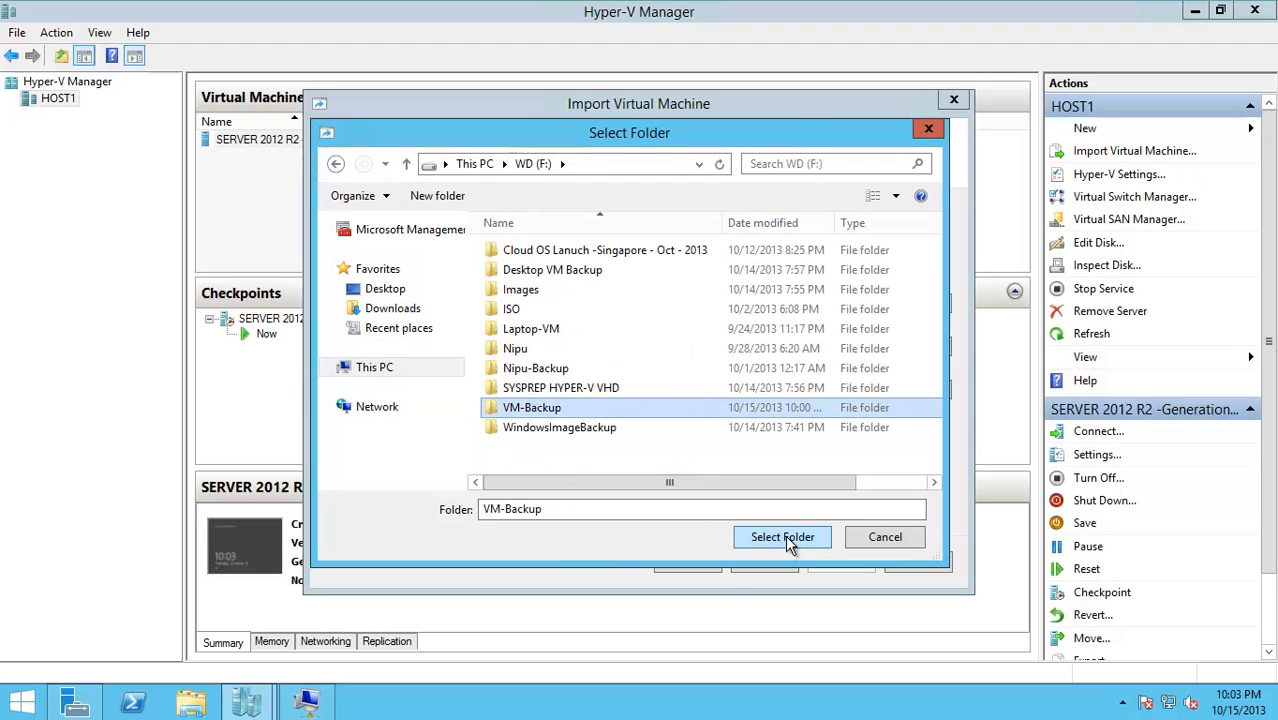
left_click(787, 541)
Set the checkpoint store and smart paging folders to F:\VM-Backup as well
left_click(930, 347)
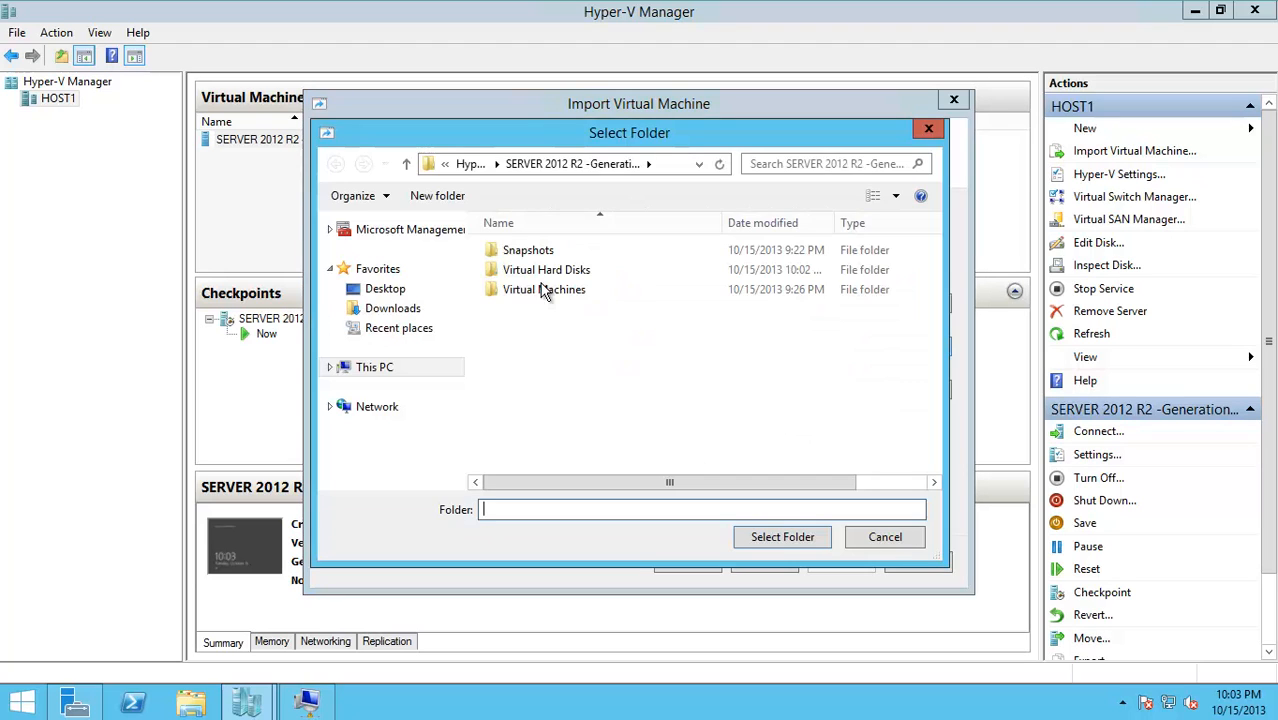
left_click(370, 368)
double_click(530, 430)
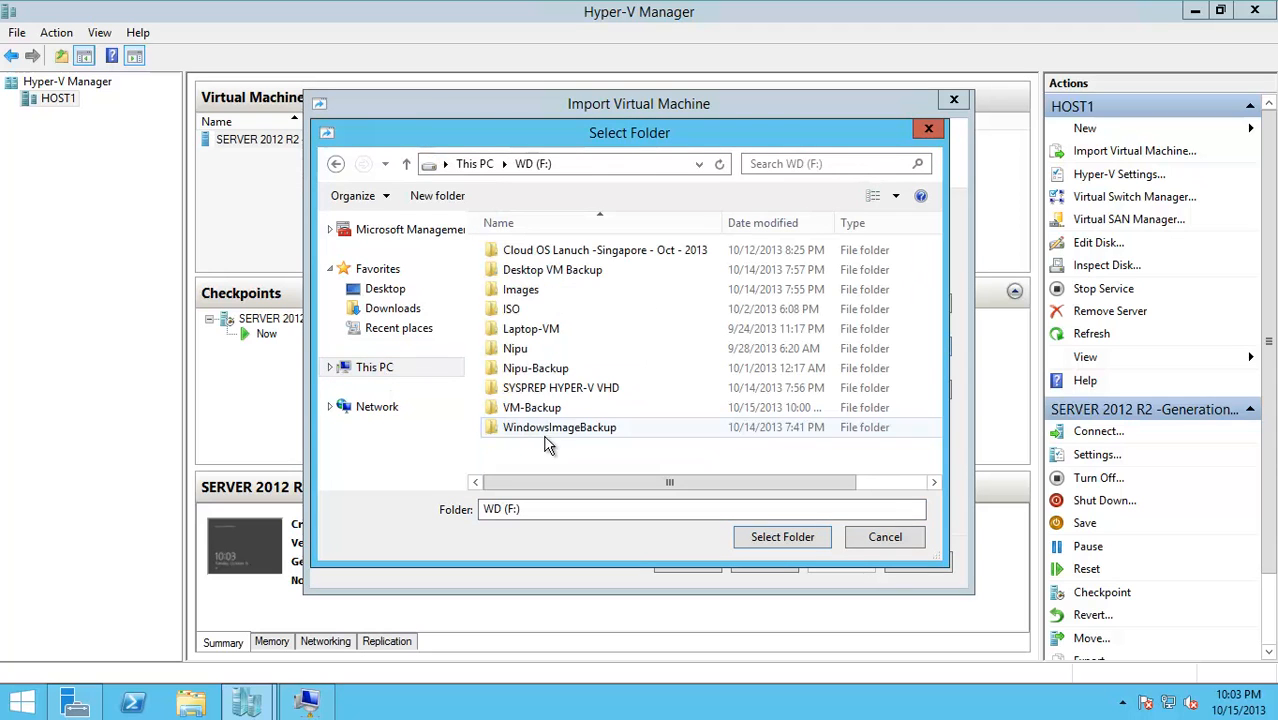
left_click(548, 408)
left_click(768, 537)
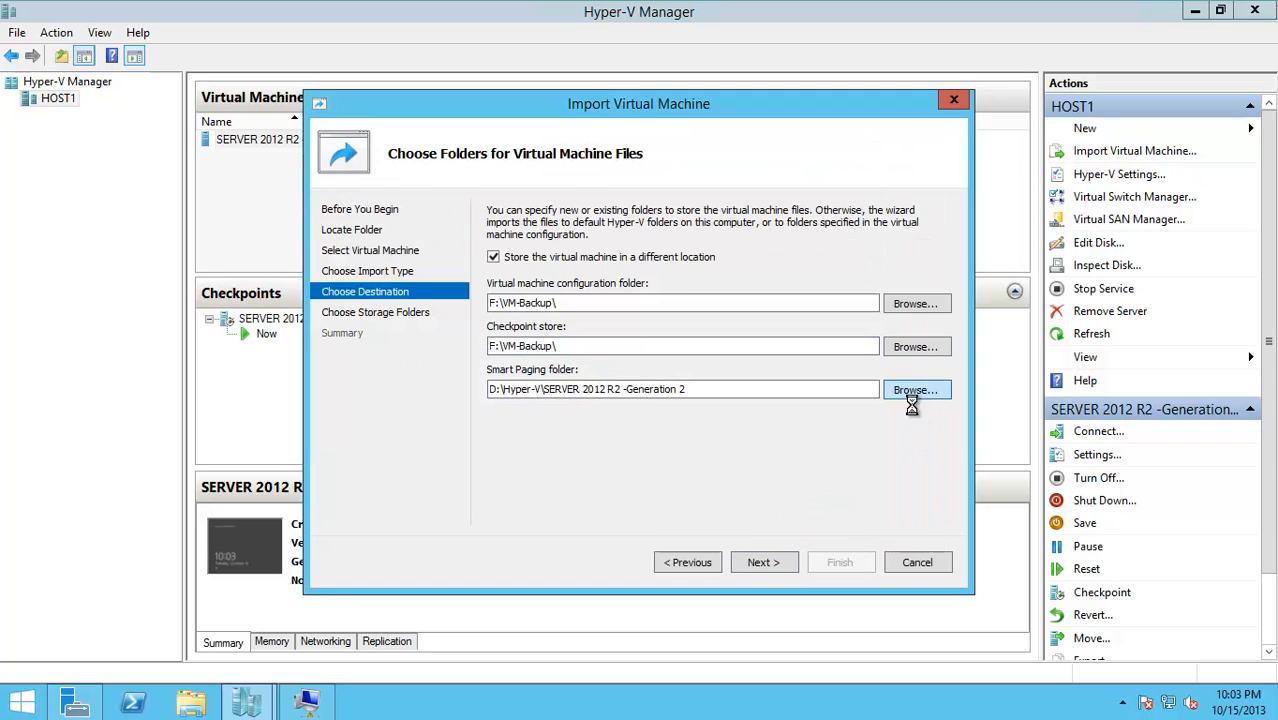
left_click(455, 370)
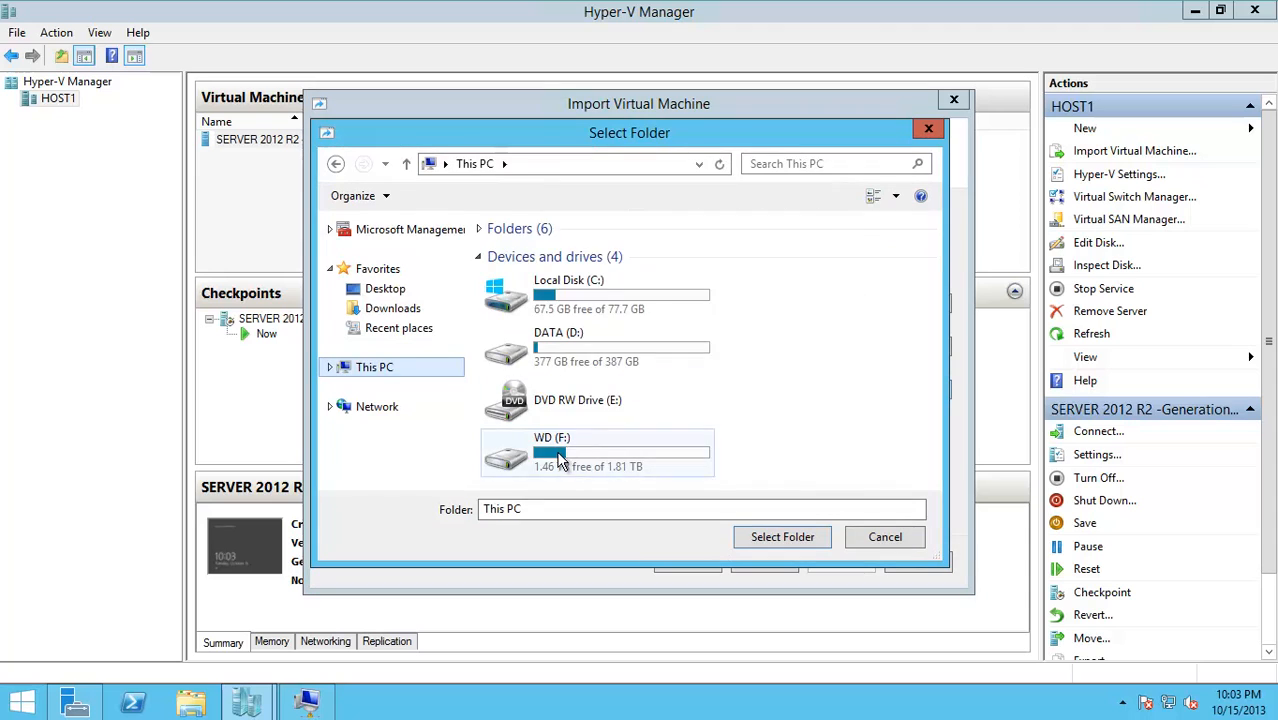
double_click(558, 460)
left_click(545, 410)
left_click(779, 536)
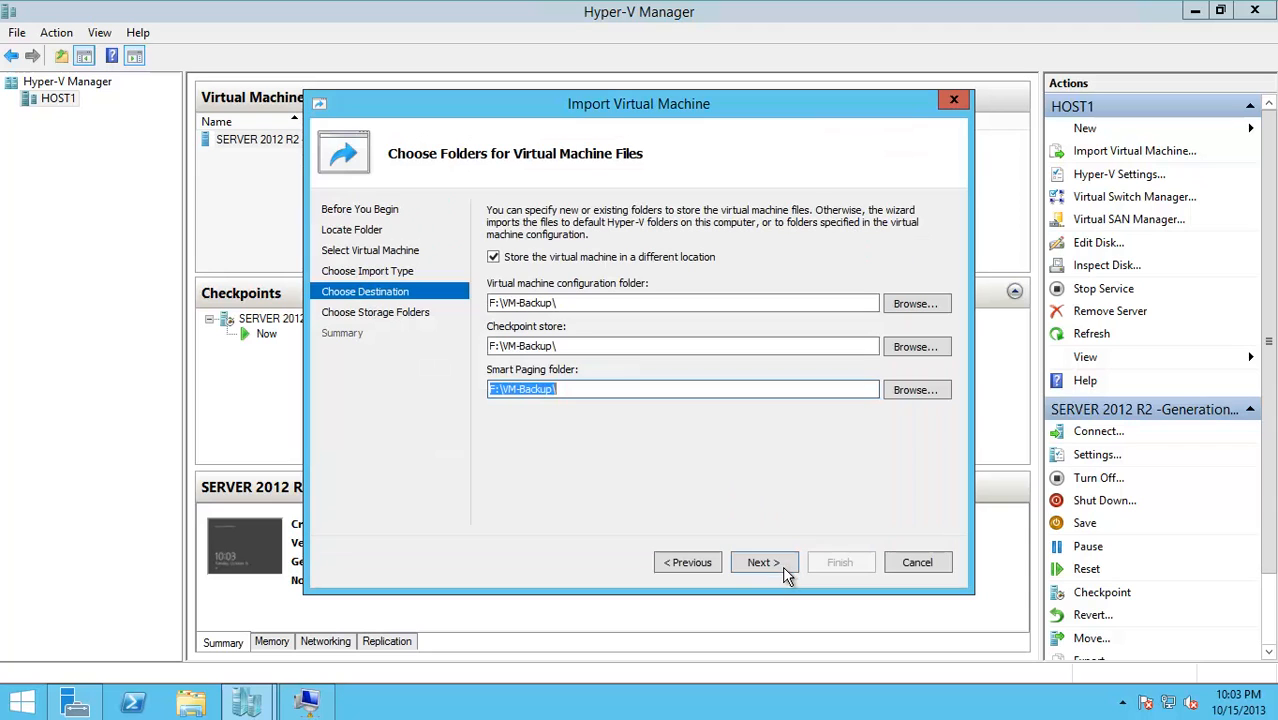
Review the disk location and summary, then finish the copy import
left_click(765, 566)
left_click(672, 565)
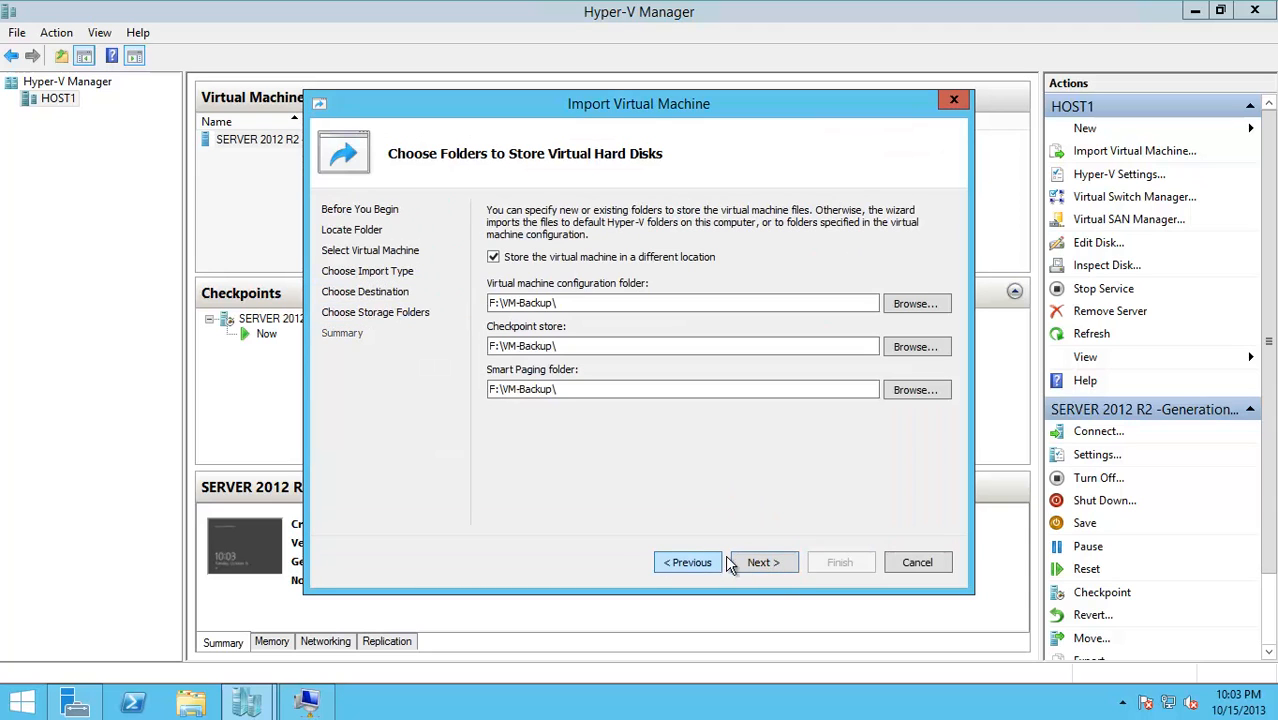
left_click(779, 563)
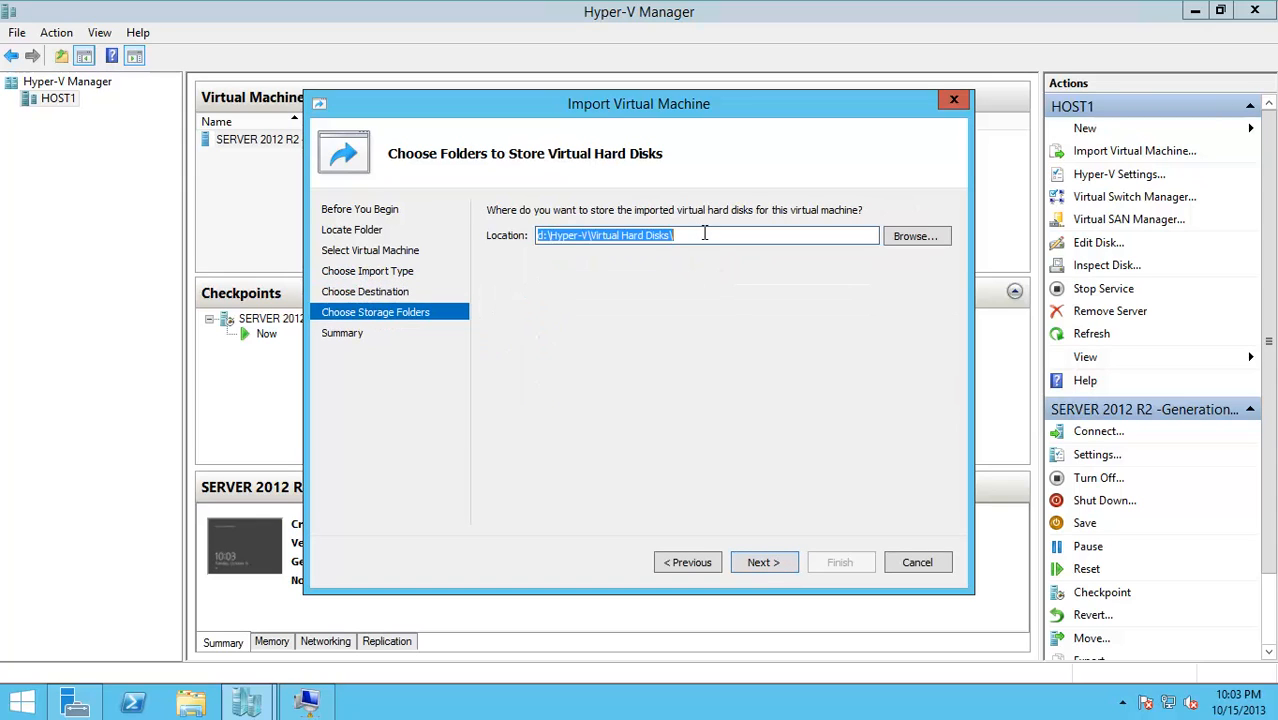
left_click(765, 563)
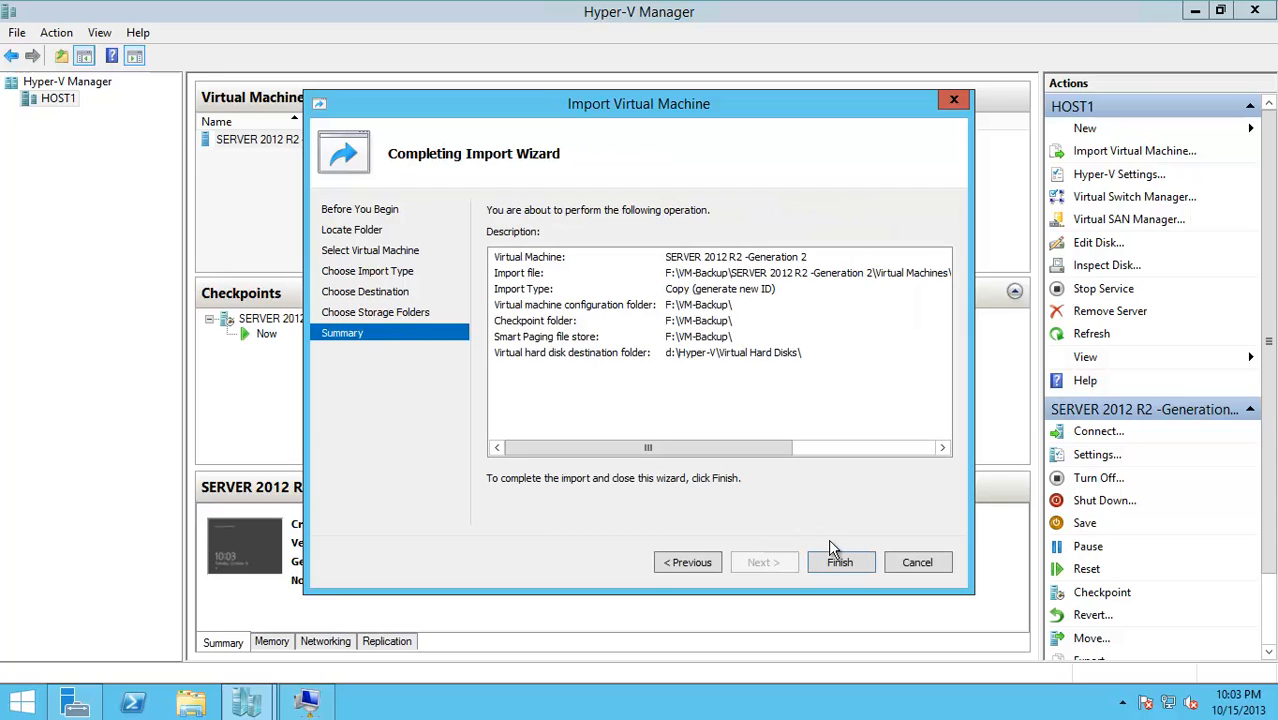
left_click(841, 562)
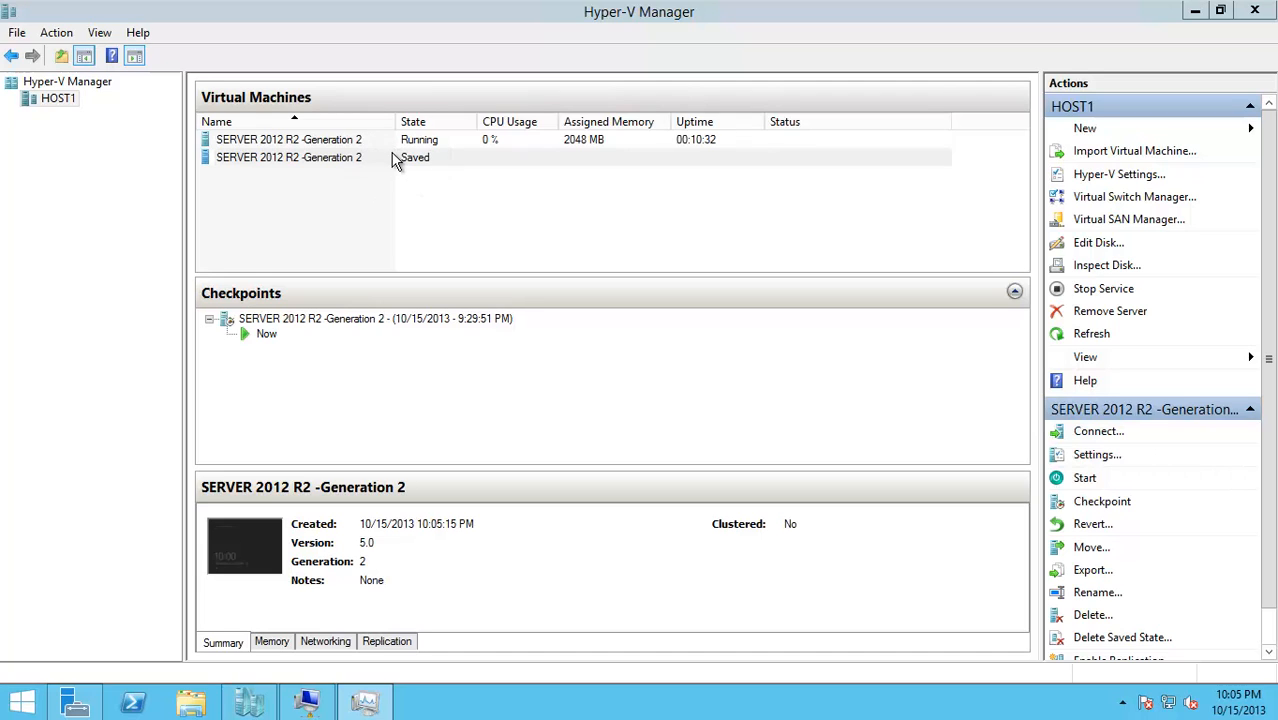
Set the imported copy's network adapter virtual switch to Not connected and apply
right_click(389, 159)
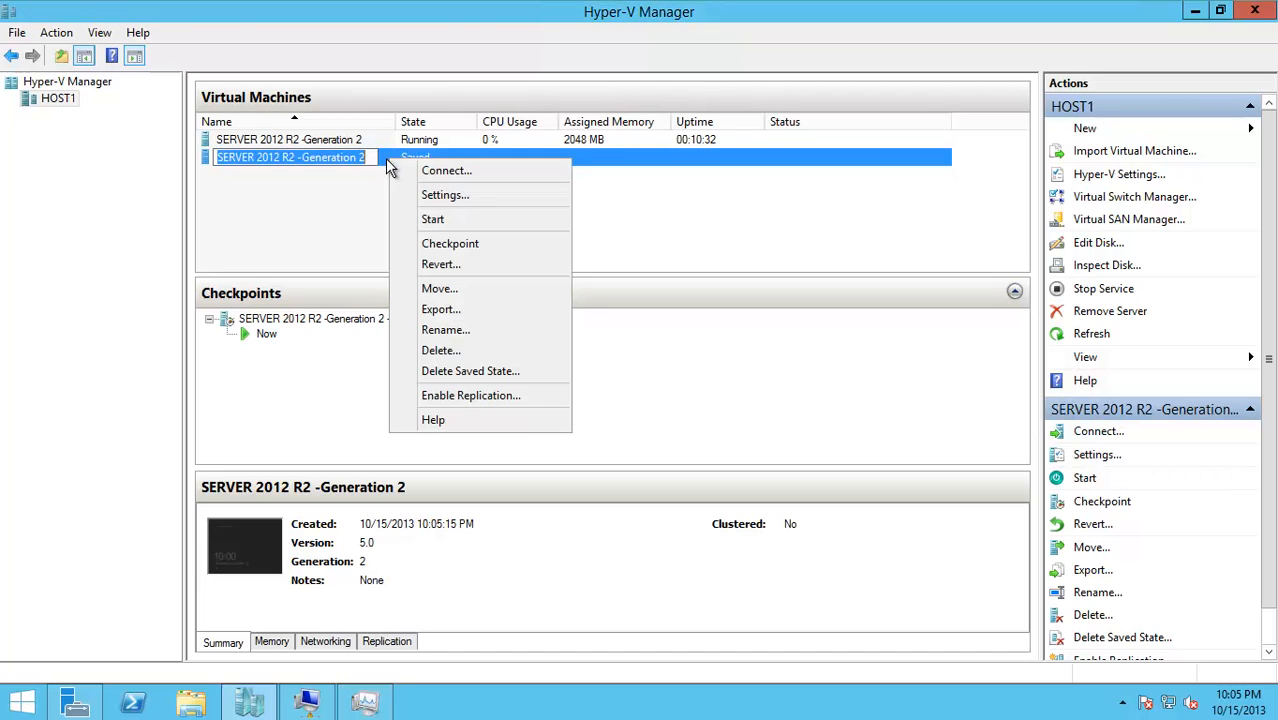
left_click(338, 184)
left_click(336, 158)
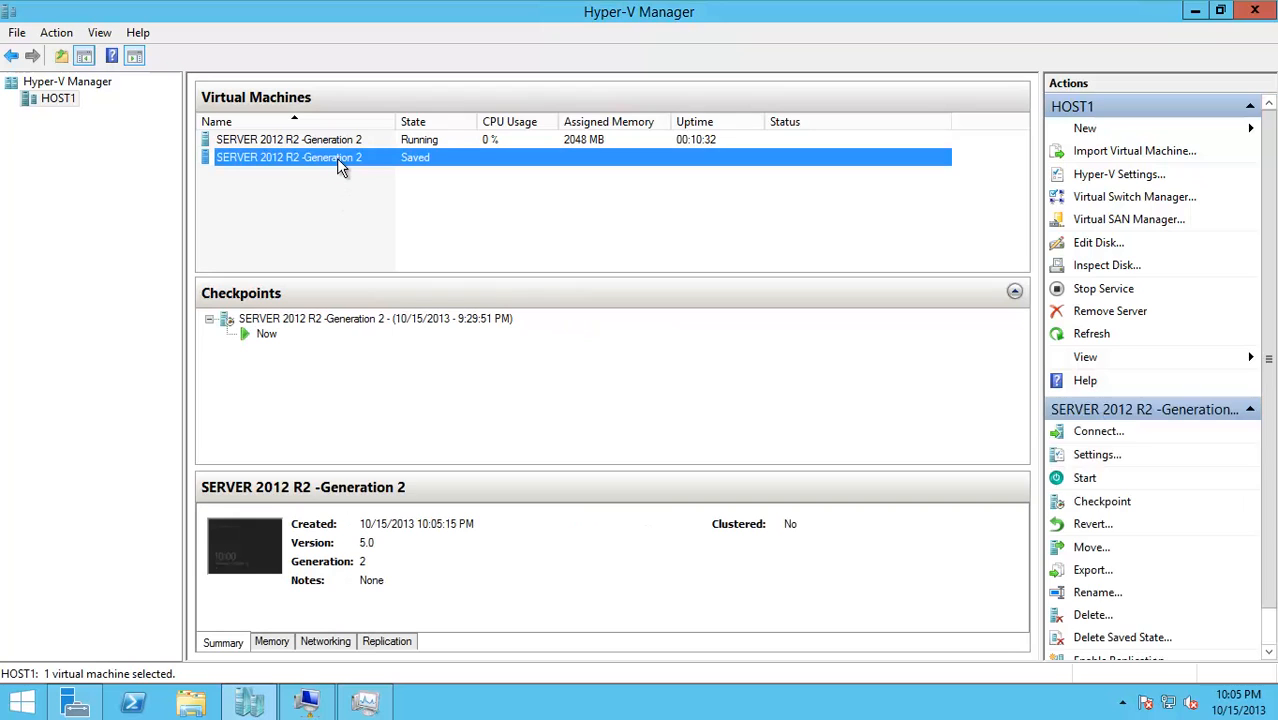
right_click(336, 158)
left_click(374, 197)
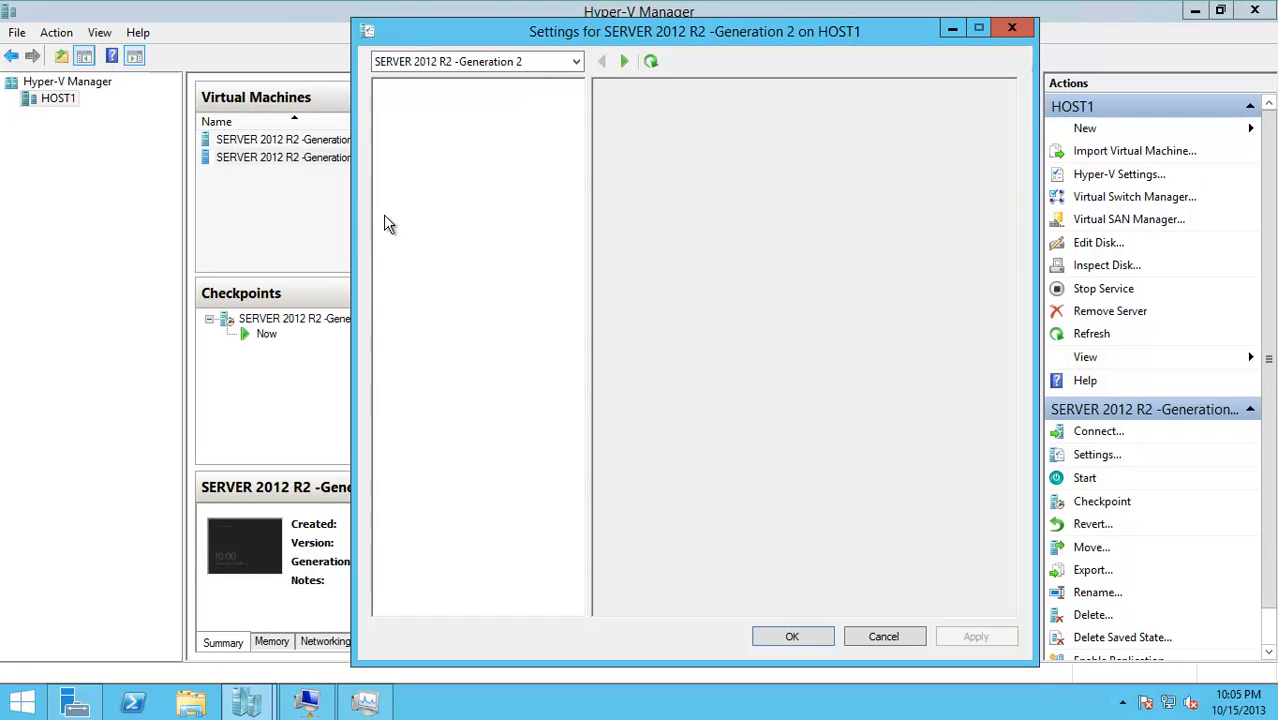
left_click(453, 300)
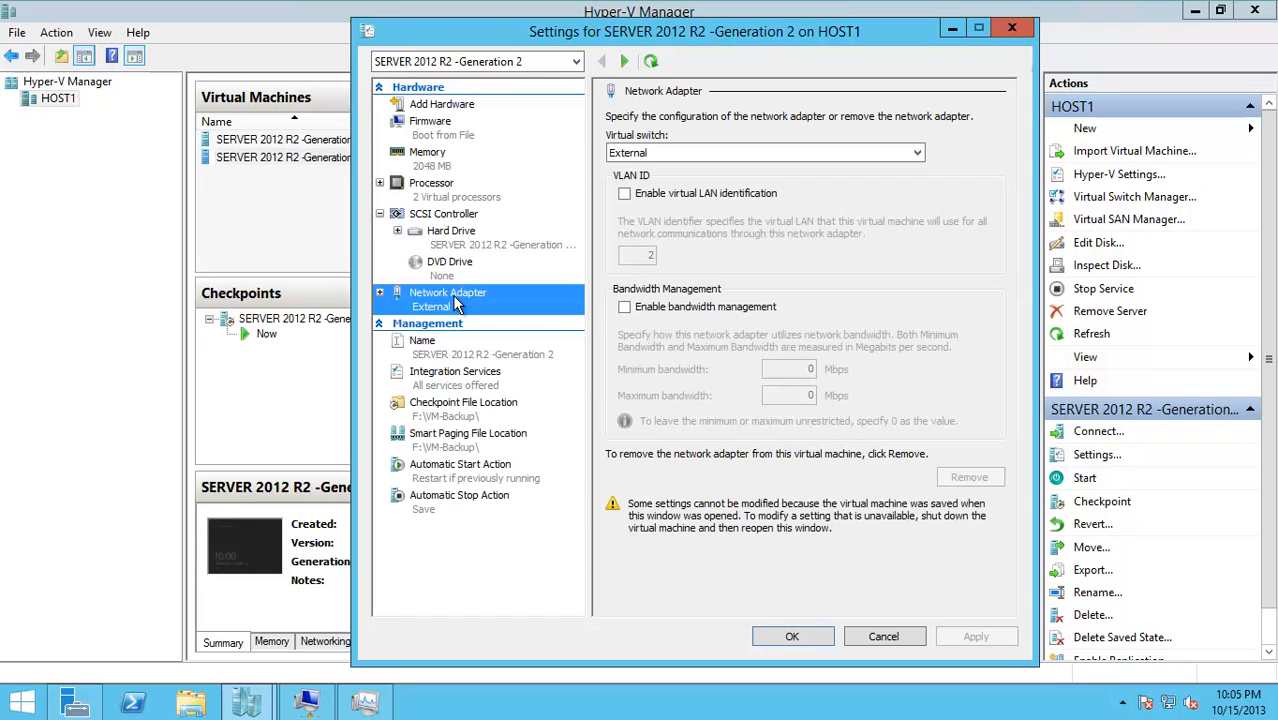
left_click(760, 152)
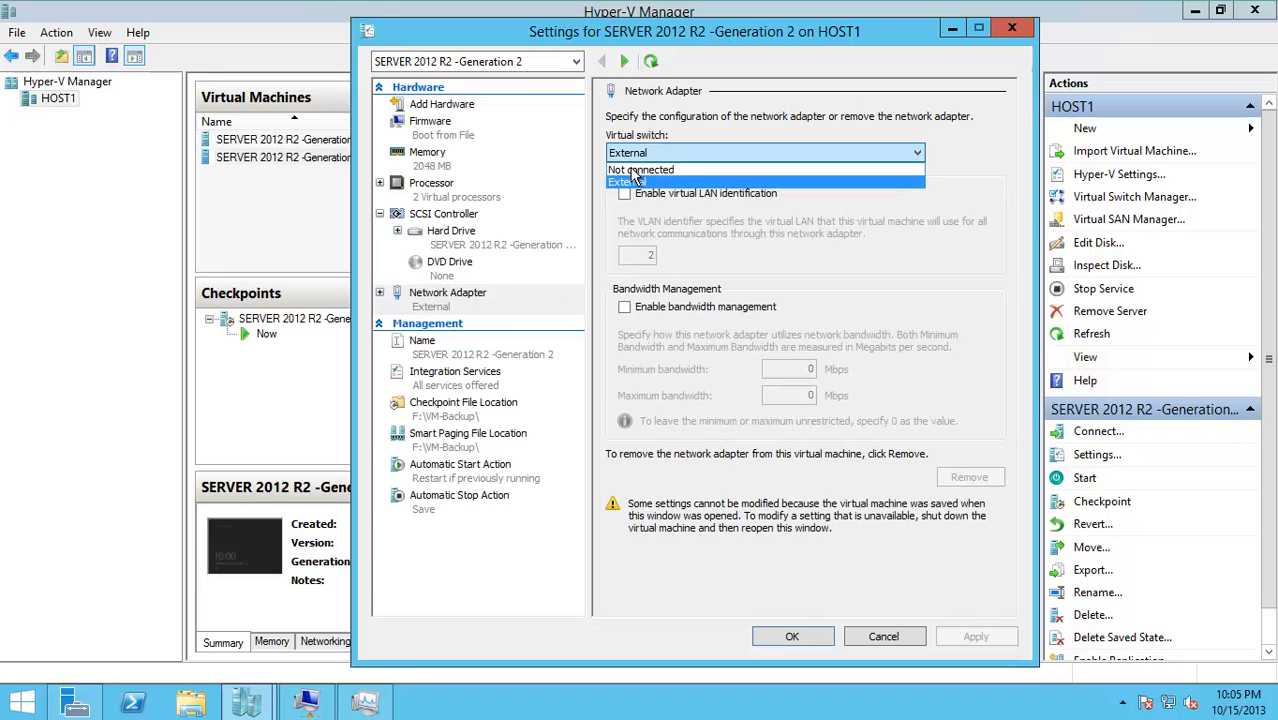
left_click(650, 169)
left_click(790, 640)
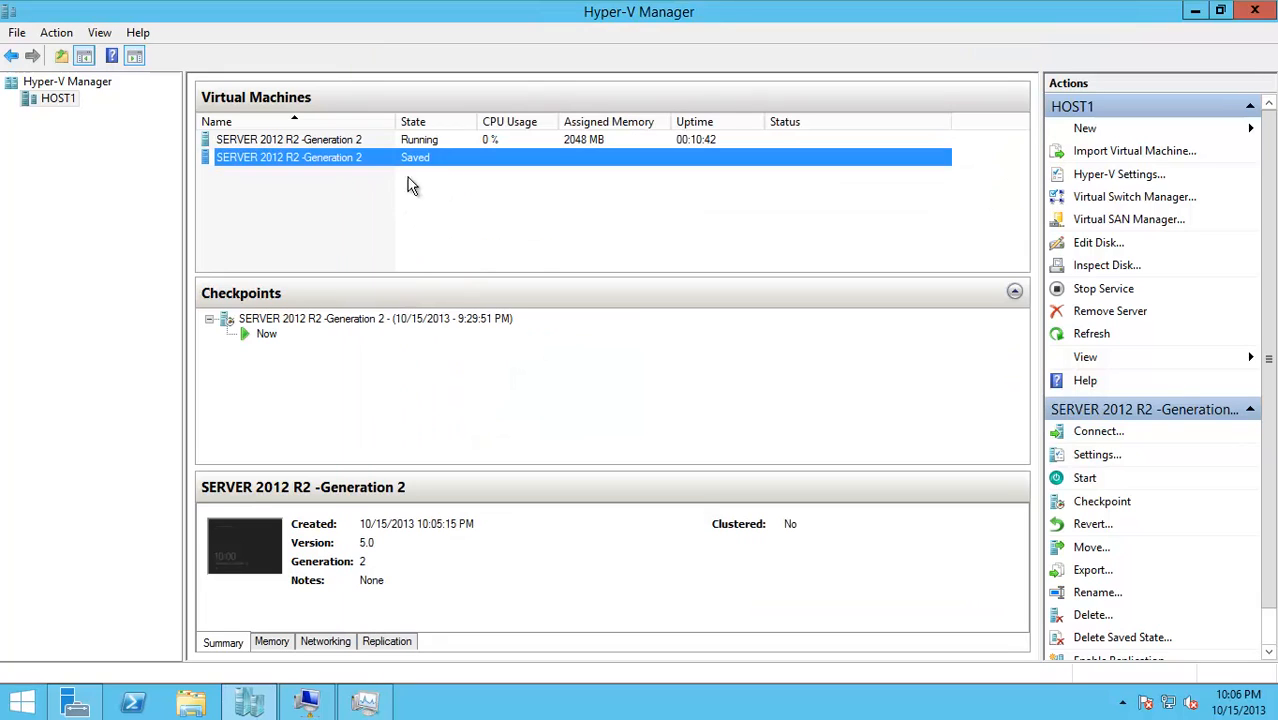
Start the imported copy and connect to its console at 800 by 600
left_click(1096, 482)
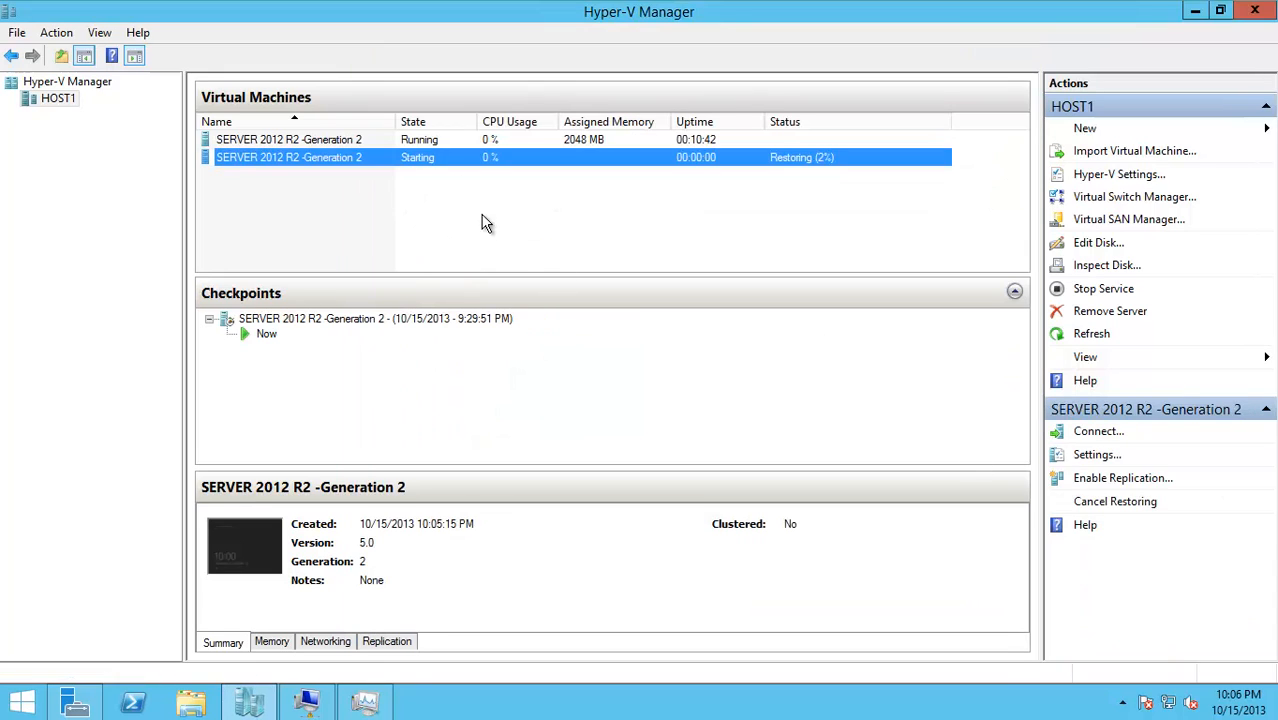
right_click(477, 158)
left_click(530, 171)
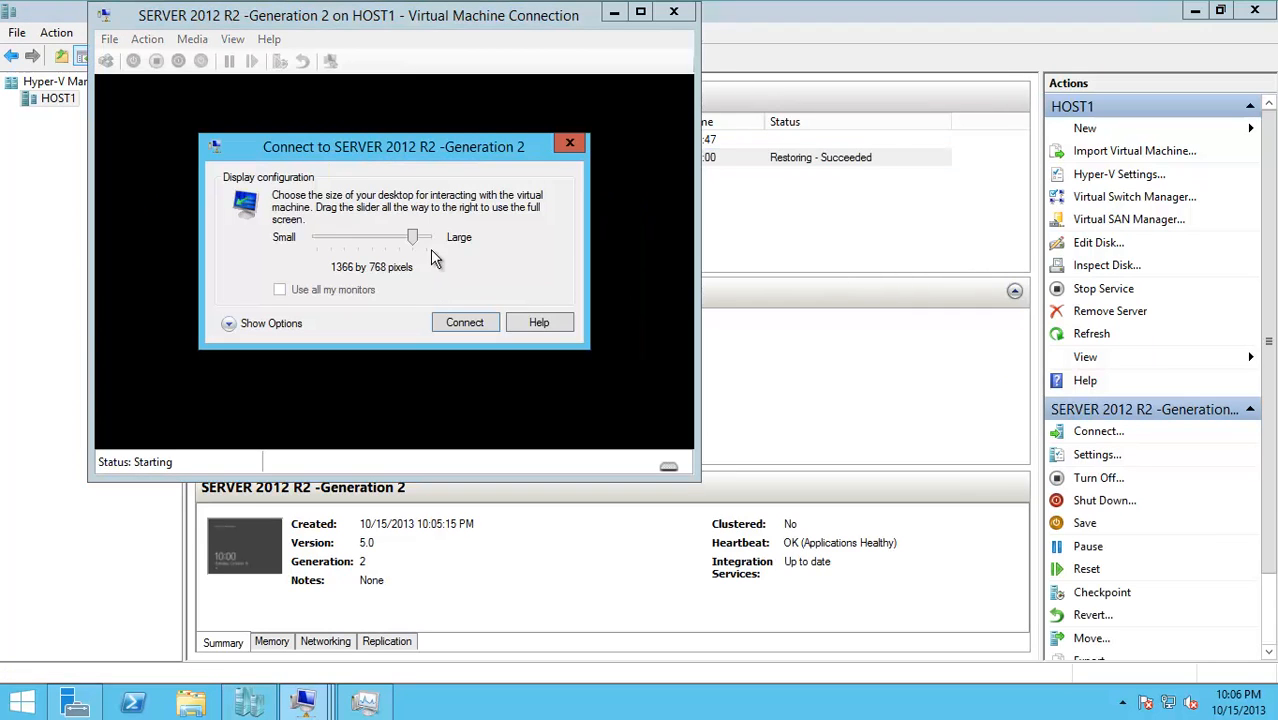
left_click_drag(411, 239, 333, 243)
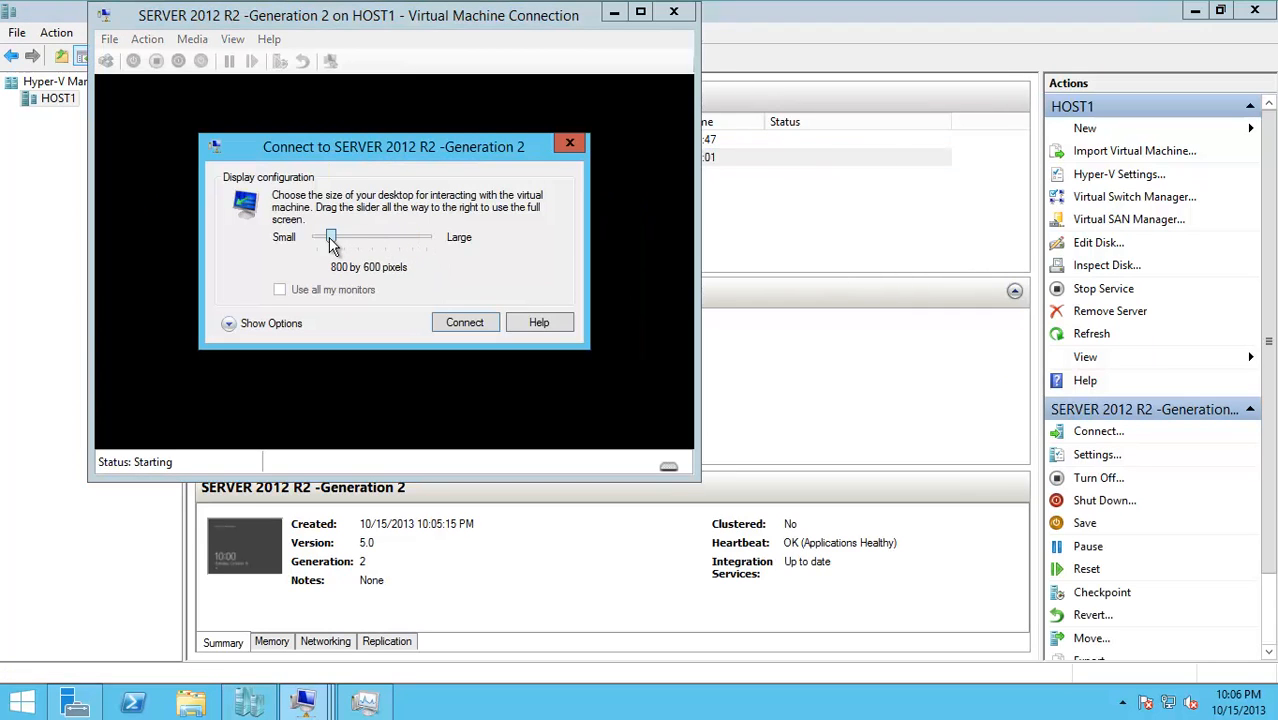
left_click(464, 322)
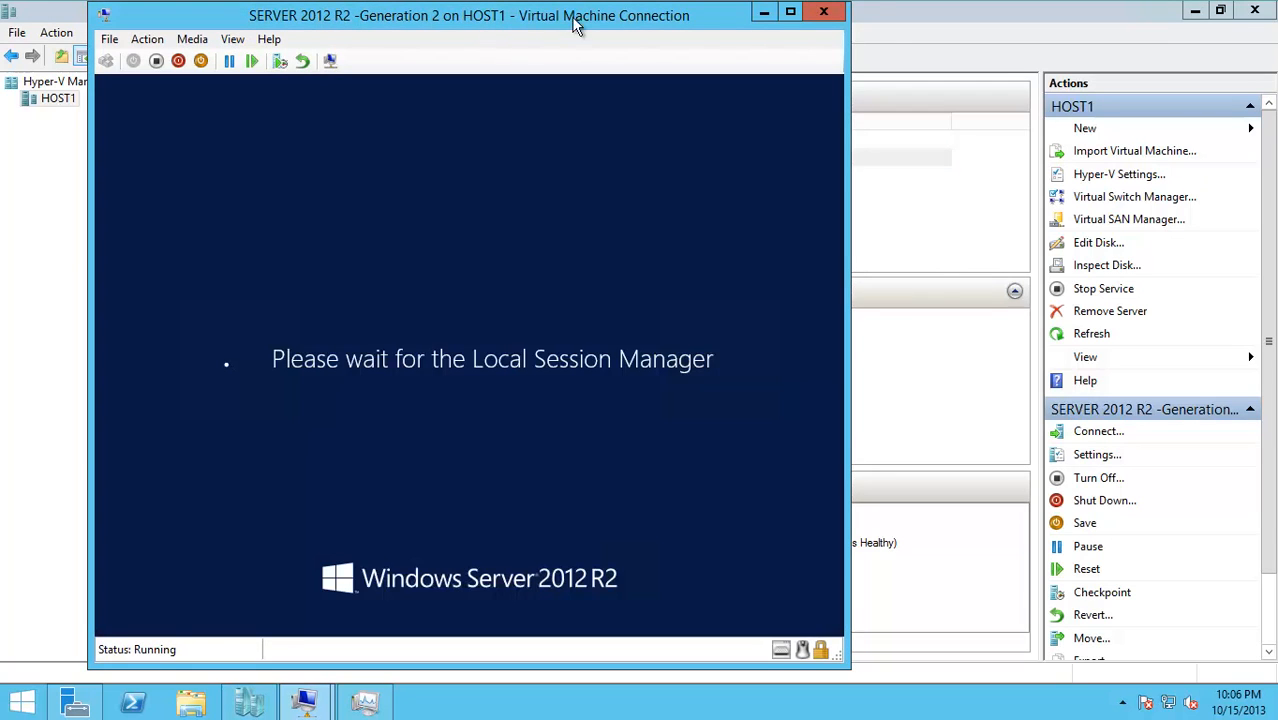
Sign in to the copy's console as Administrator with the account password
left_click_drag(575, 25, 917, 25)
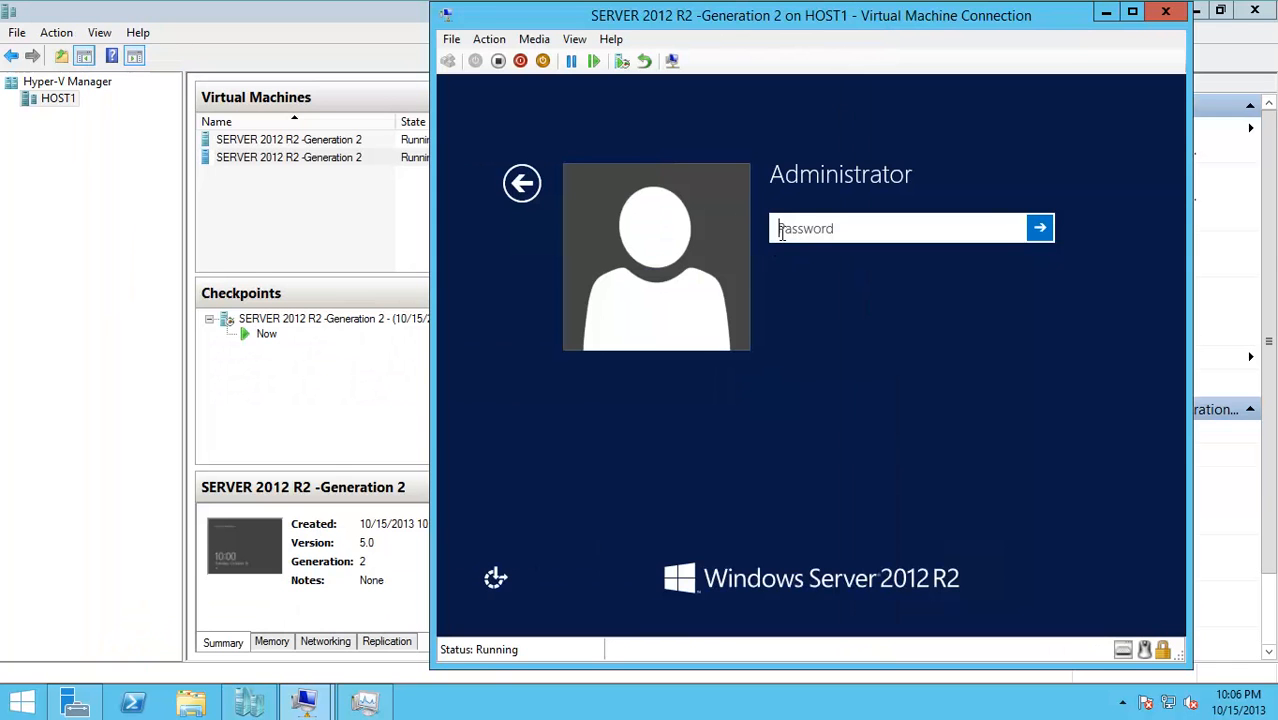
type("Pa$")
key("Return")
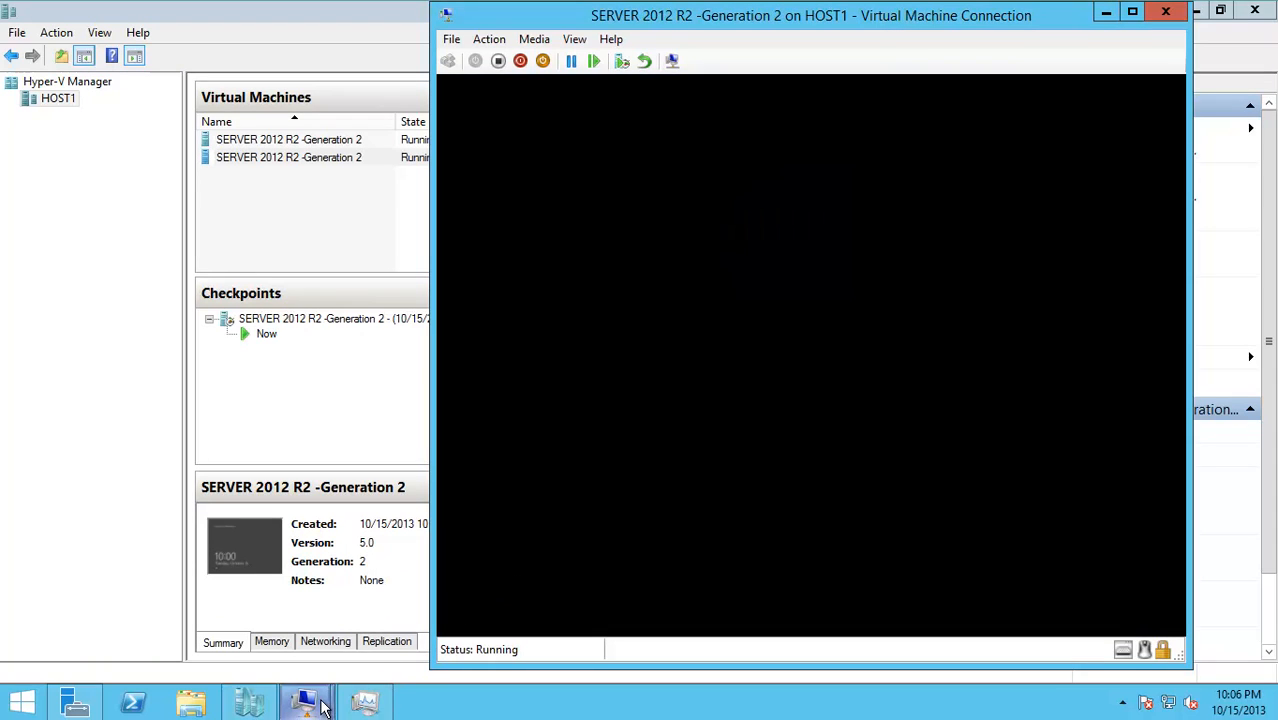
Compare both console windows, close the left one, and select the original VM in Hyper-V Manager
left_click(263, 613)
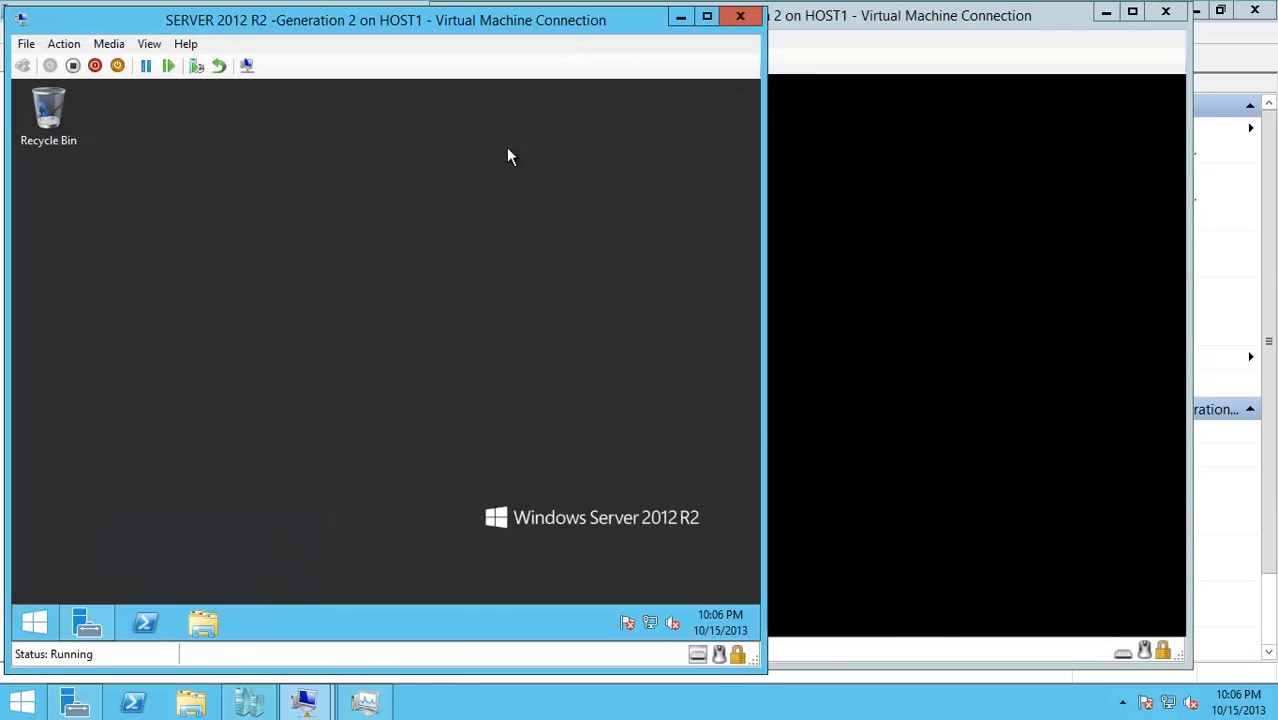
left_click(856, 30)
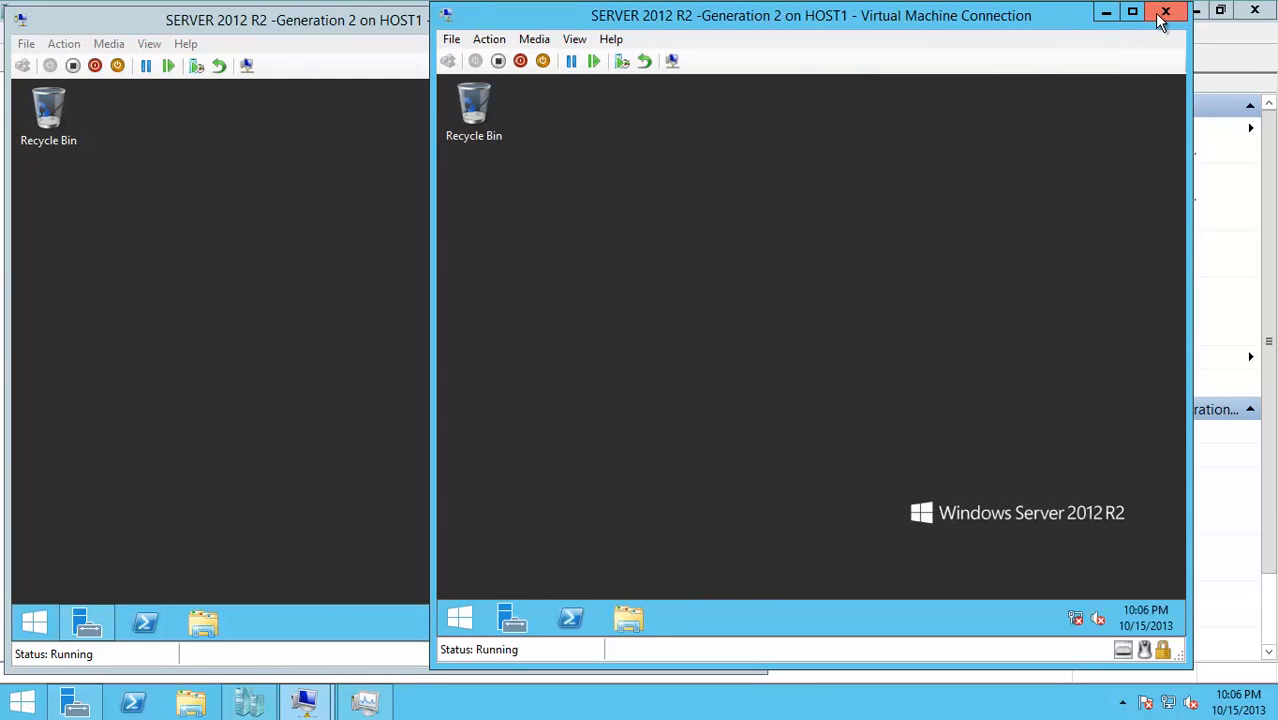
left_click(382, 26)
left_click(740, 16)
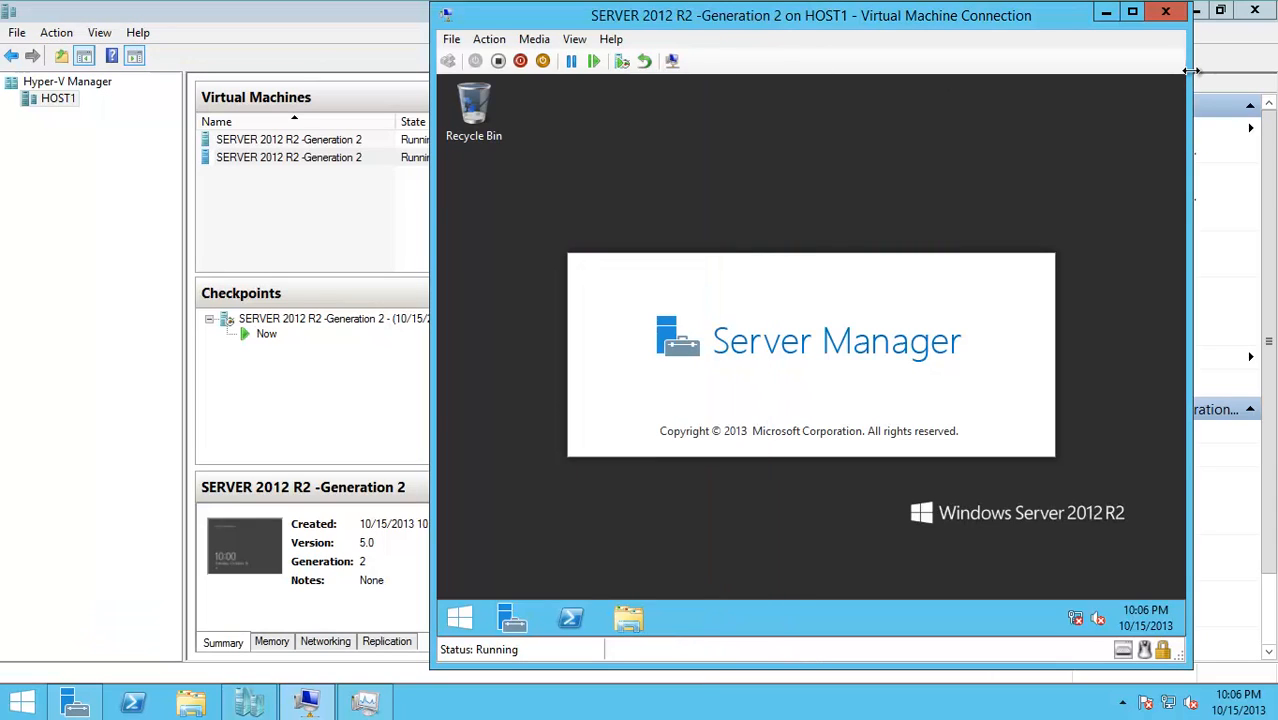
mouse_move(1190, 70)
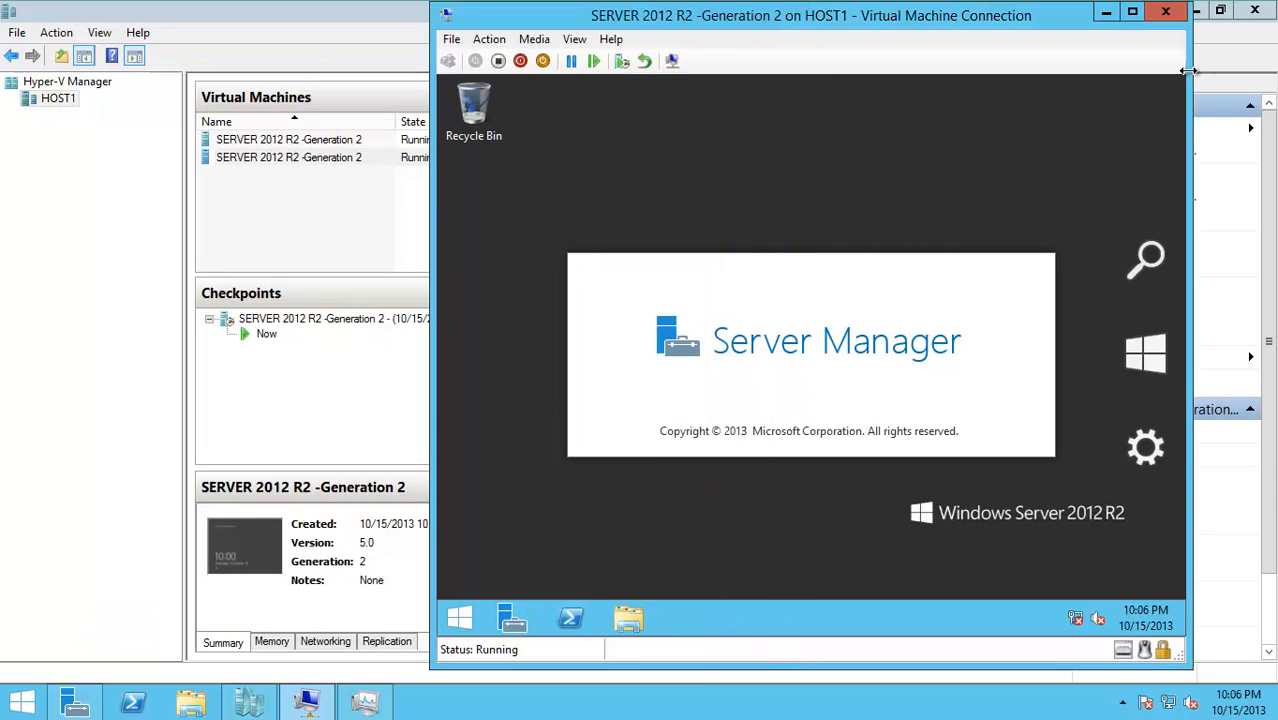
left_click(362, 346)
left_click(299, 139)
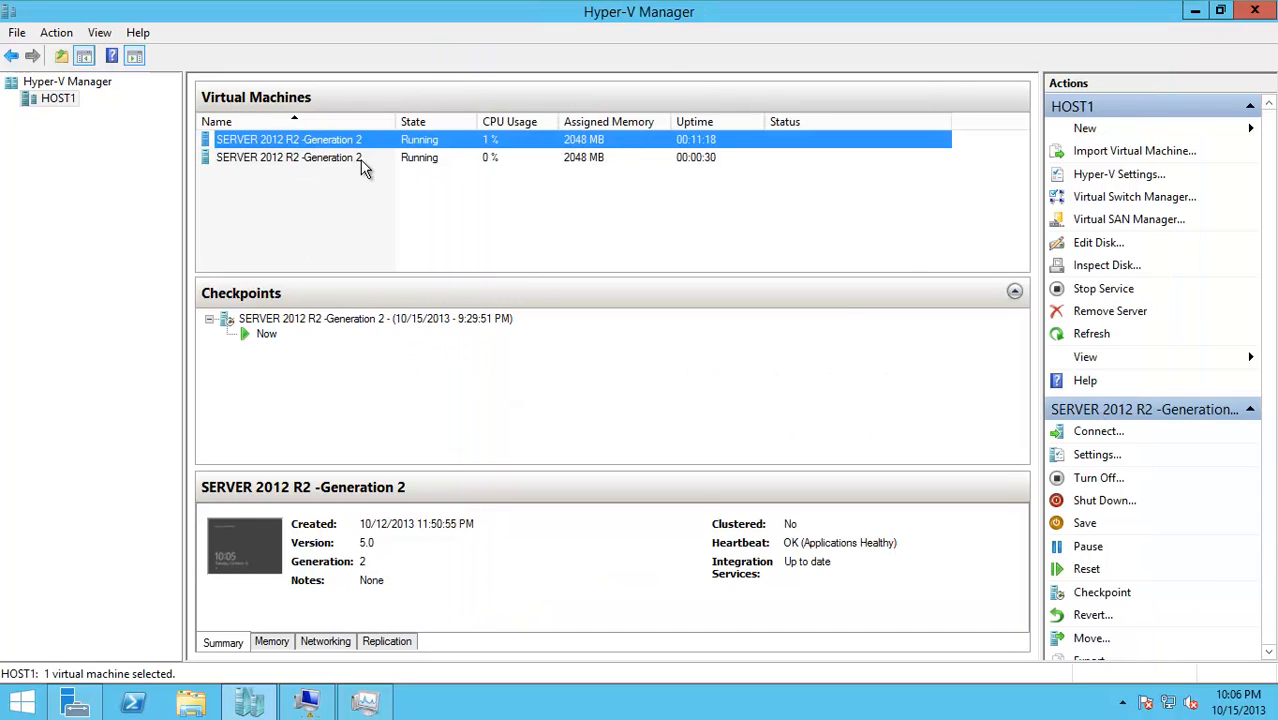
right_click(309, 322)
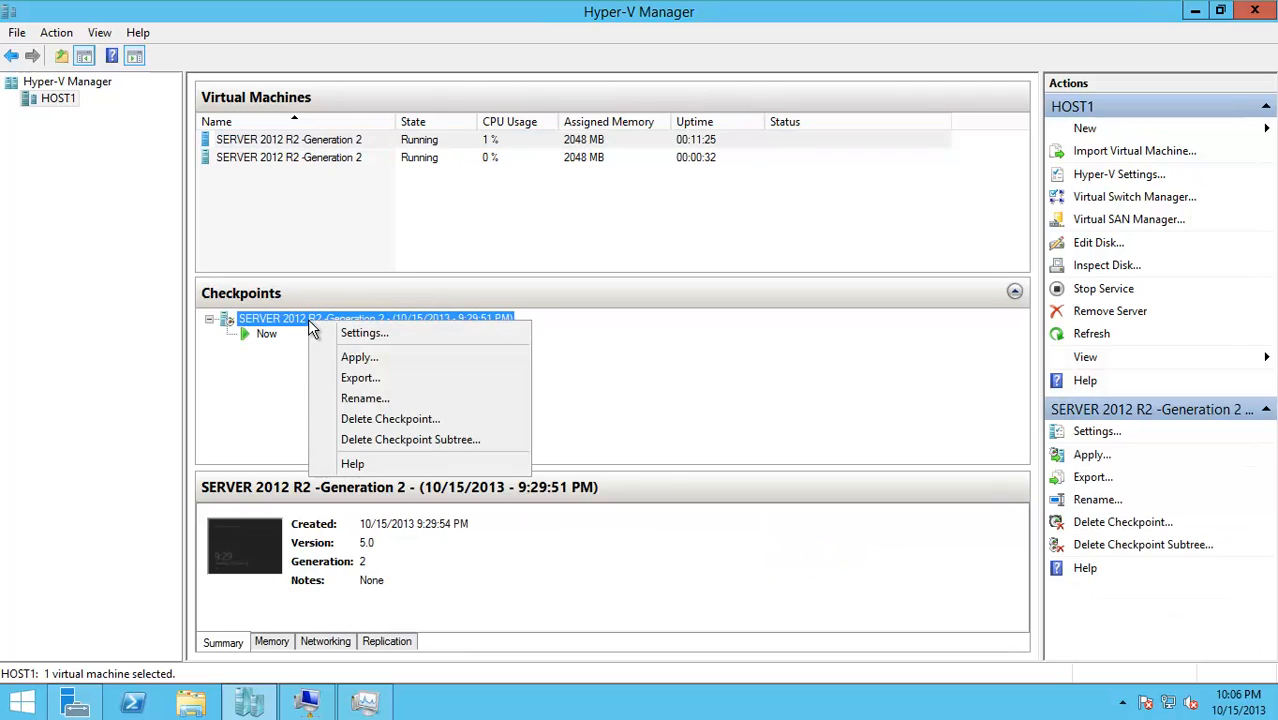
left_click(337, 378)
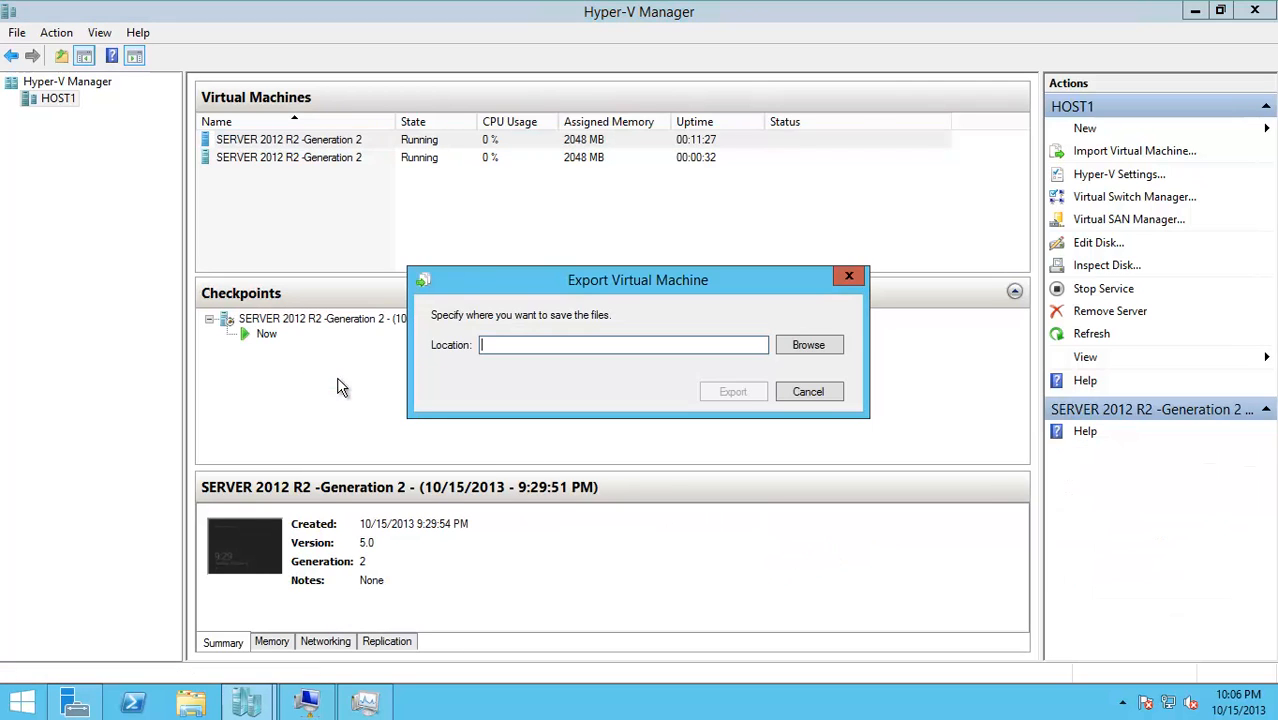
left_click(807, 343)
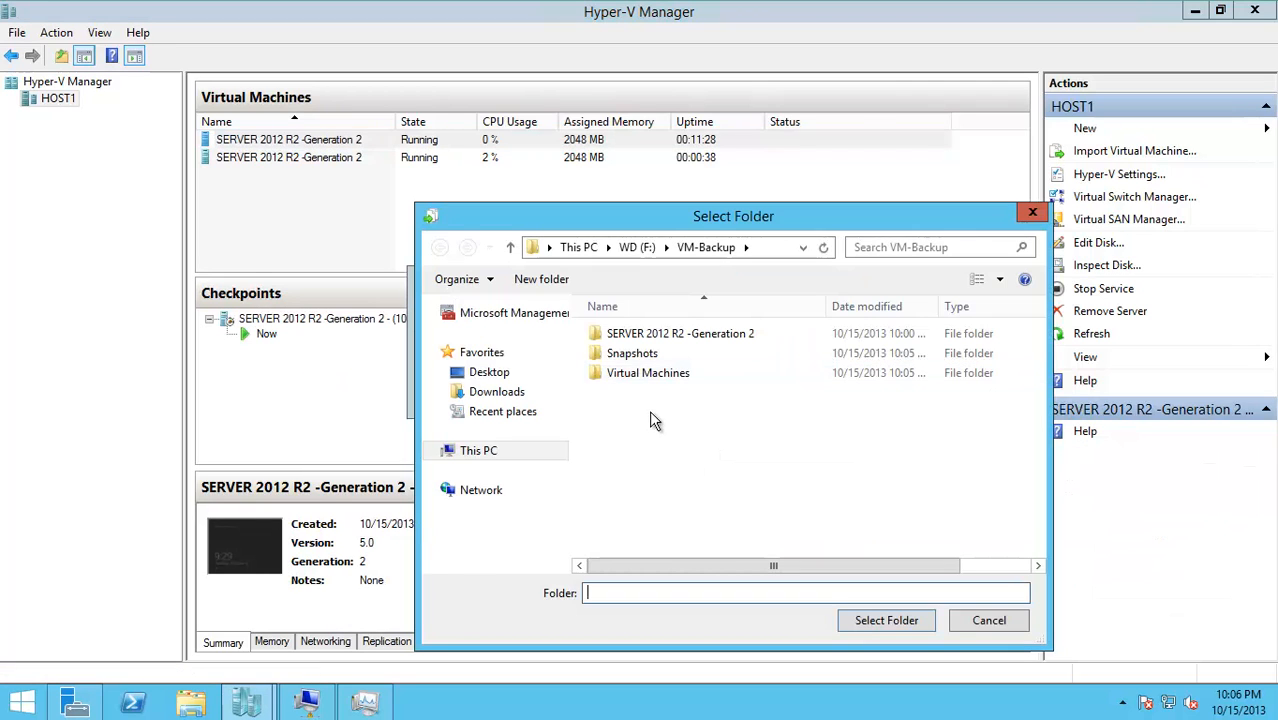
left_click(479, 450)
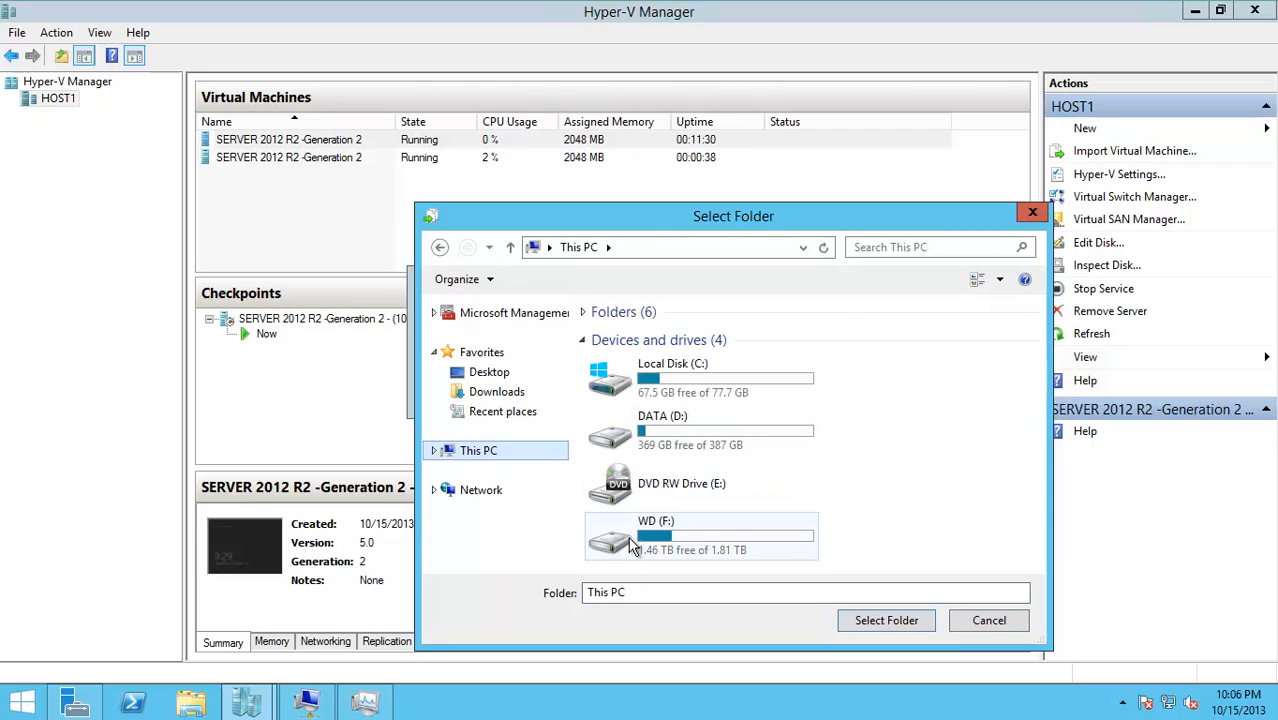
double_click(632, 540)
left_click(636, 491)
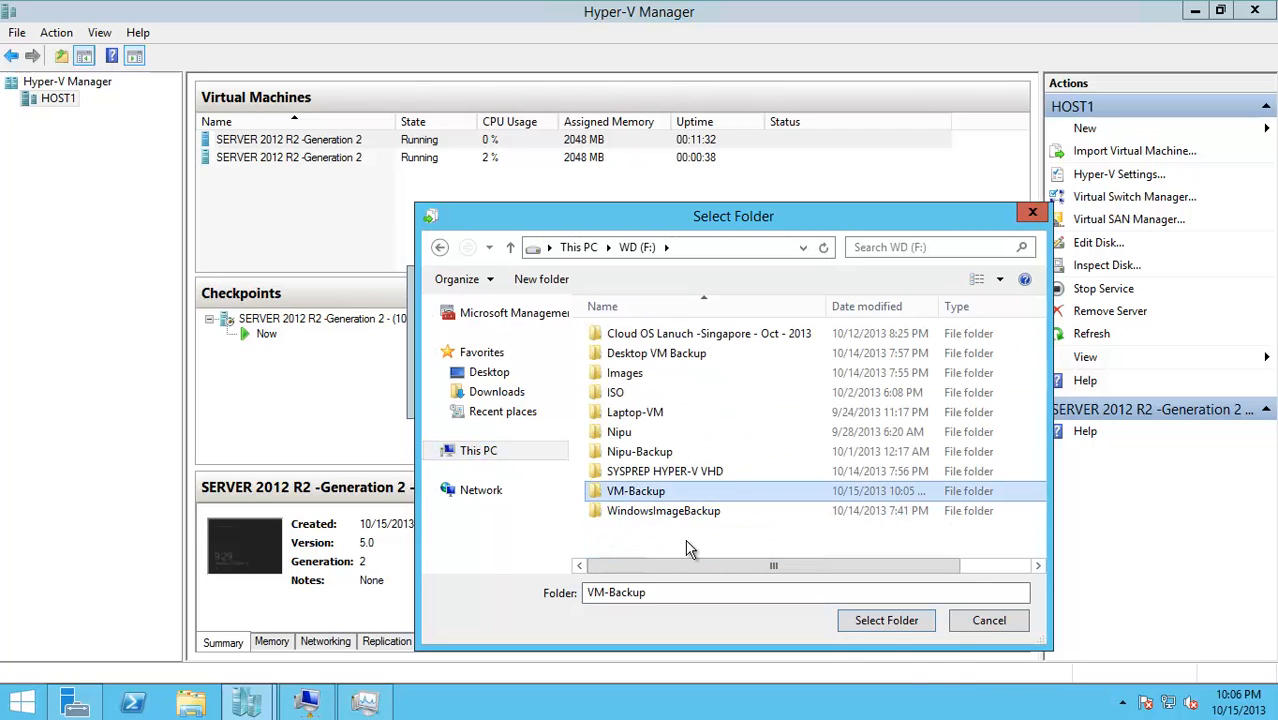
left_click(886, 620)
left_click(732, 398)
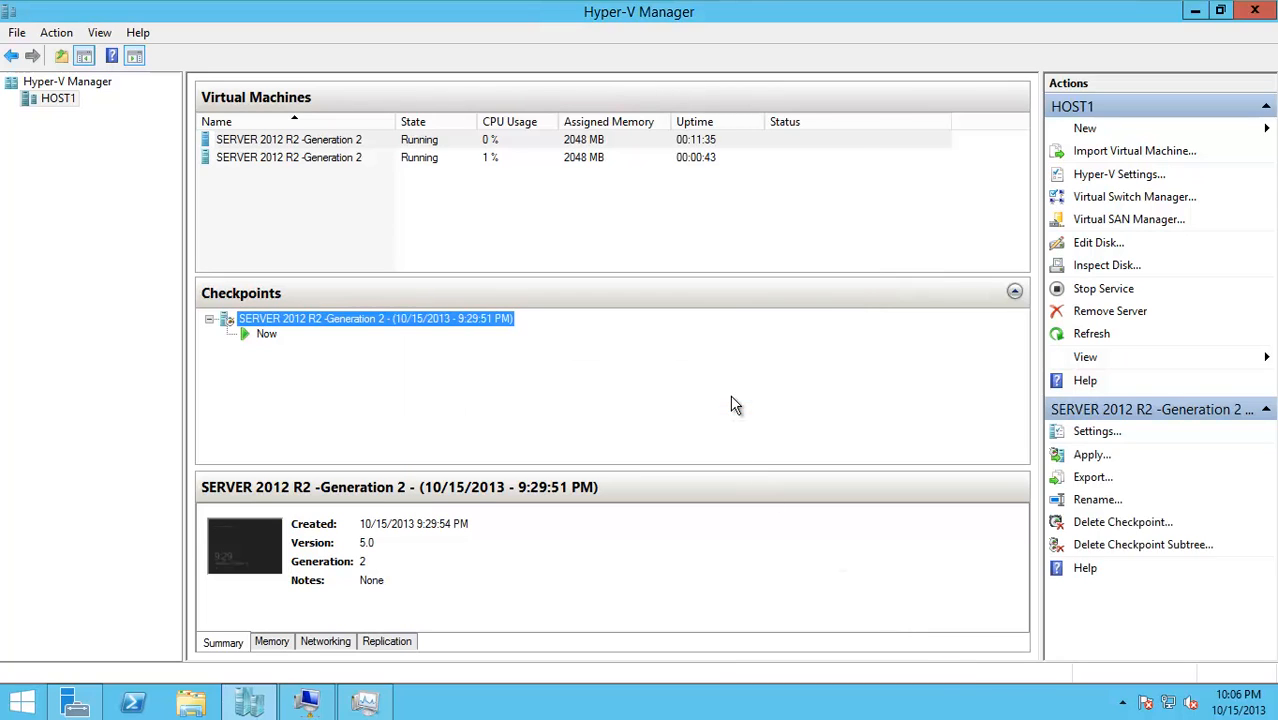
left_click(535, 373)
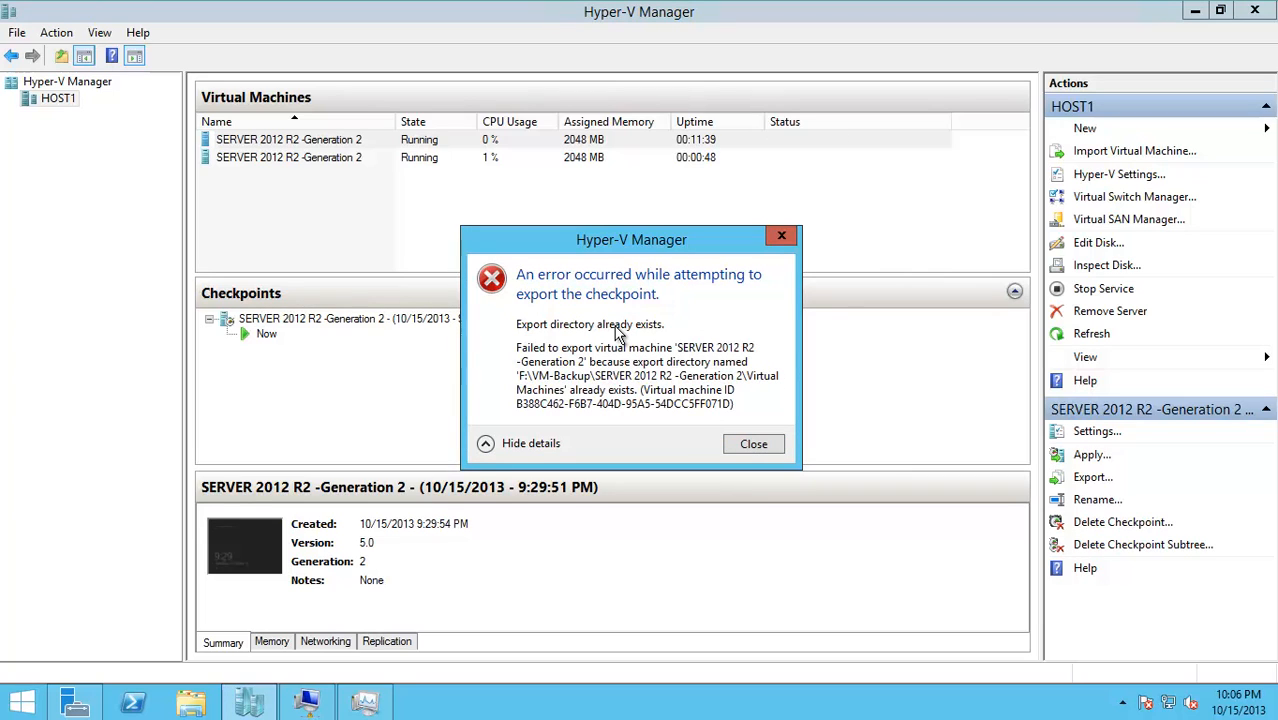
left_click(752, 444)
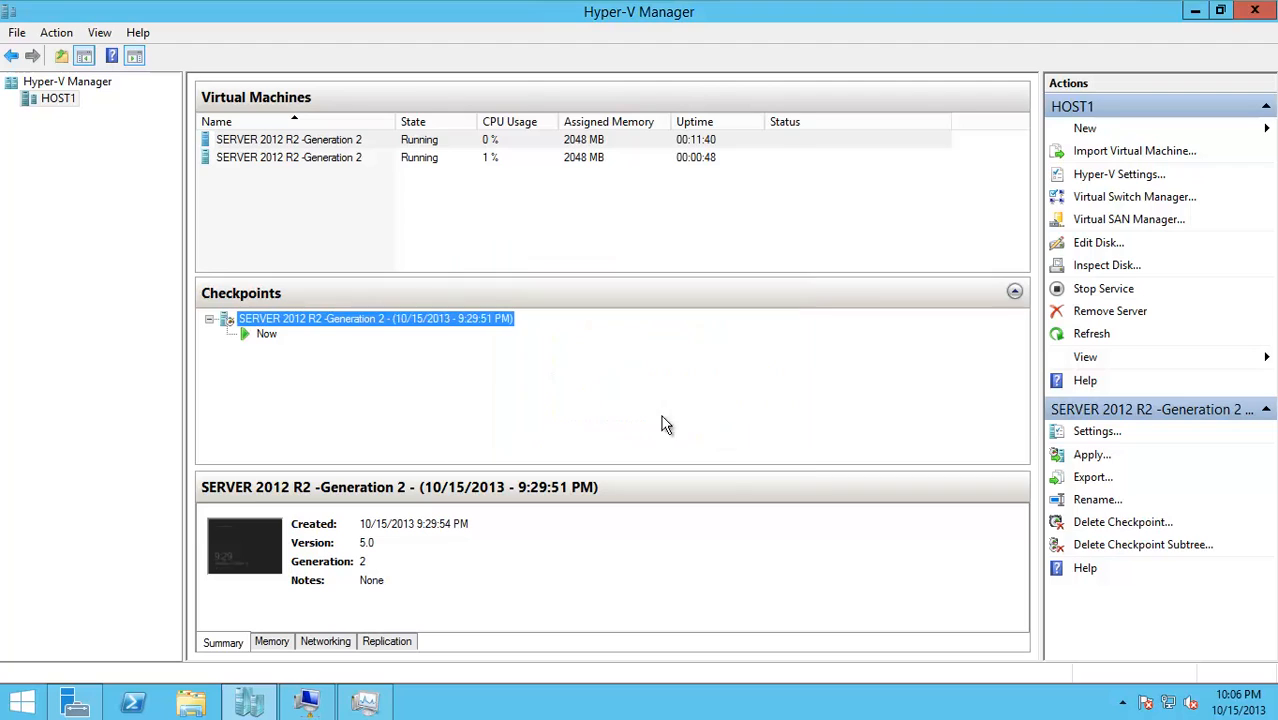
Export the checkpoint, browsing to the F:\VM-Backup folder as the destination
right_click(363, 318)
left_click(396, 374)
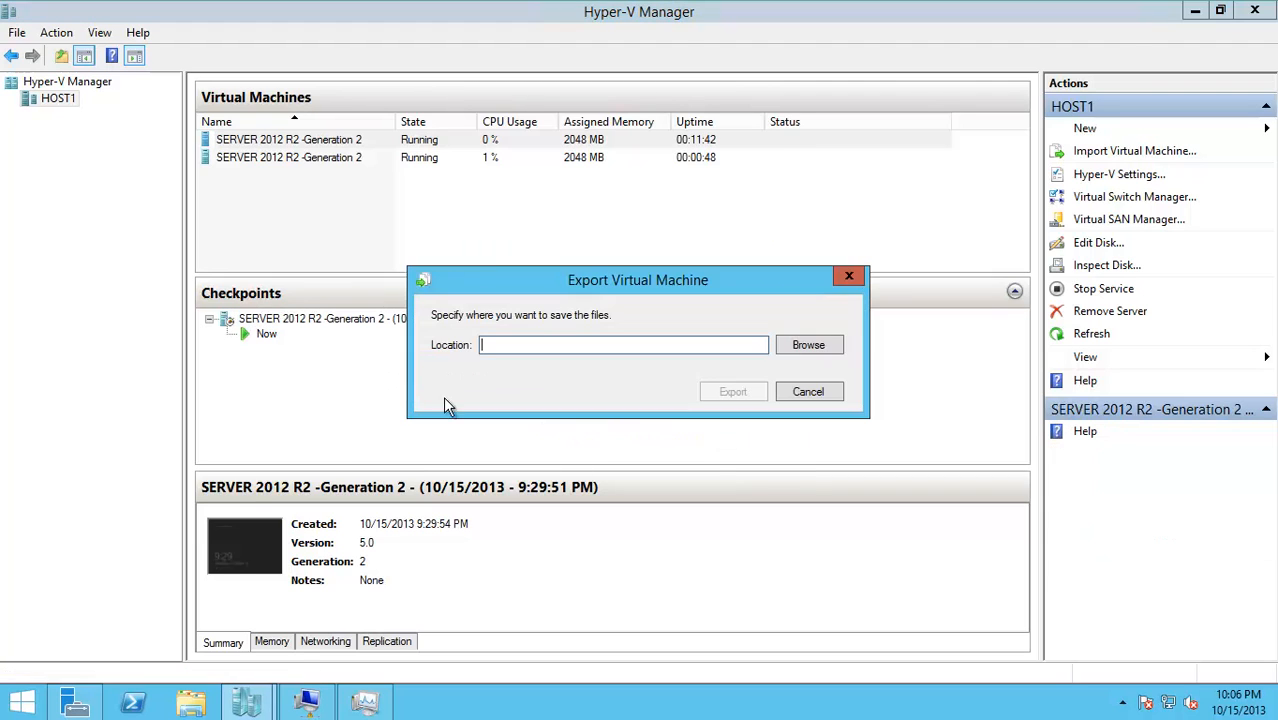
left_click(815, 345)
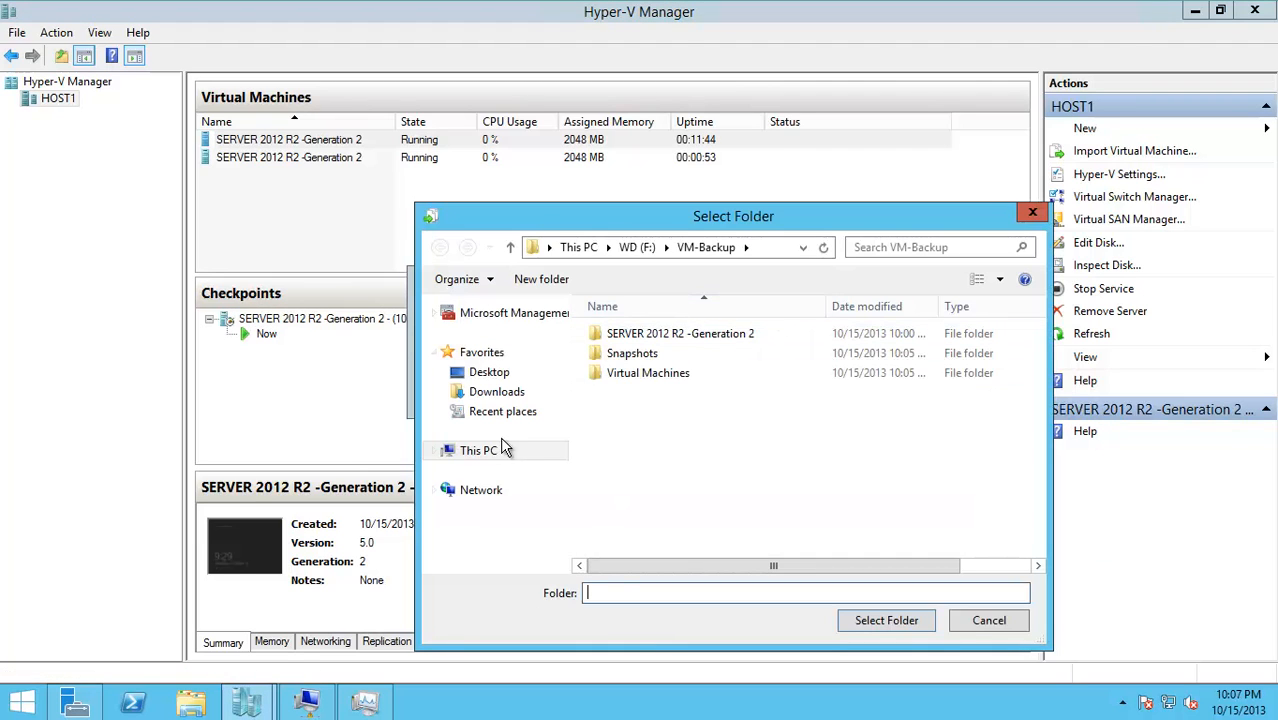
left_click(560, 451)
left_click(627, 540)
double_click(627, 540)
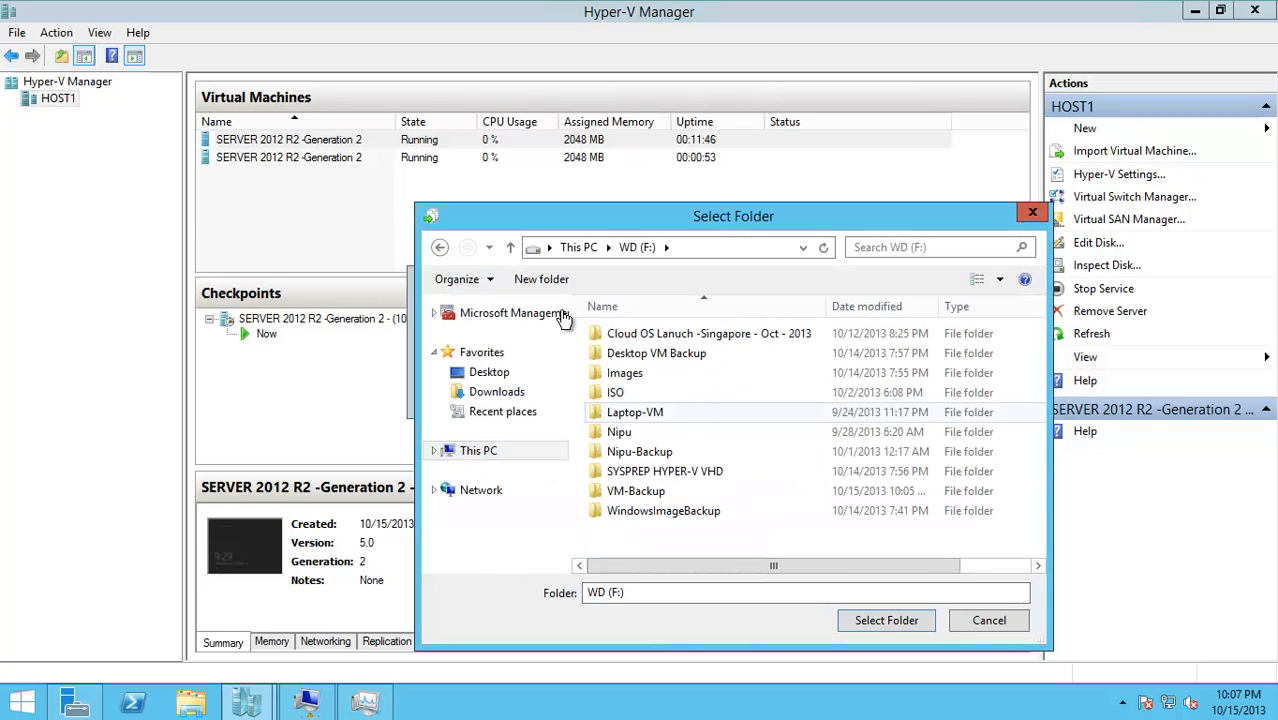
double_click(645, 491)
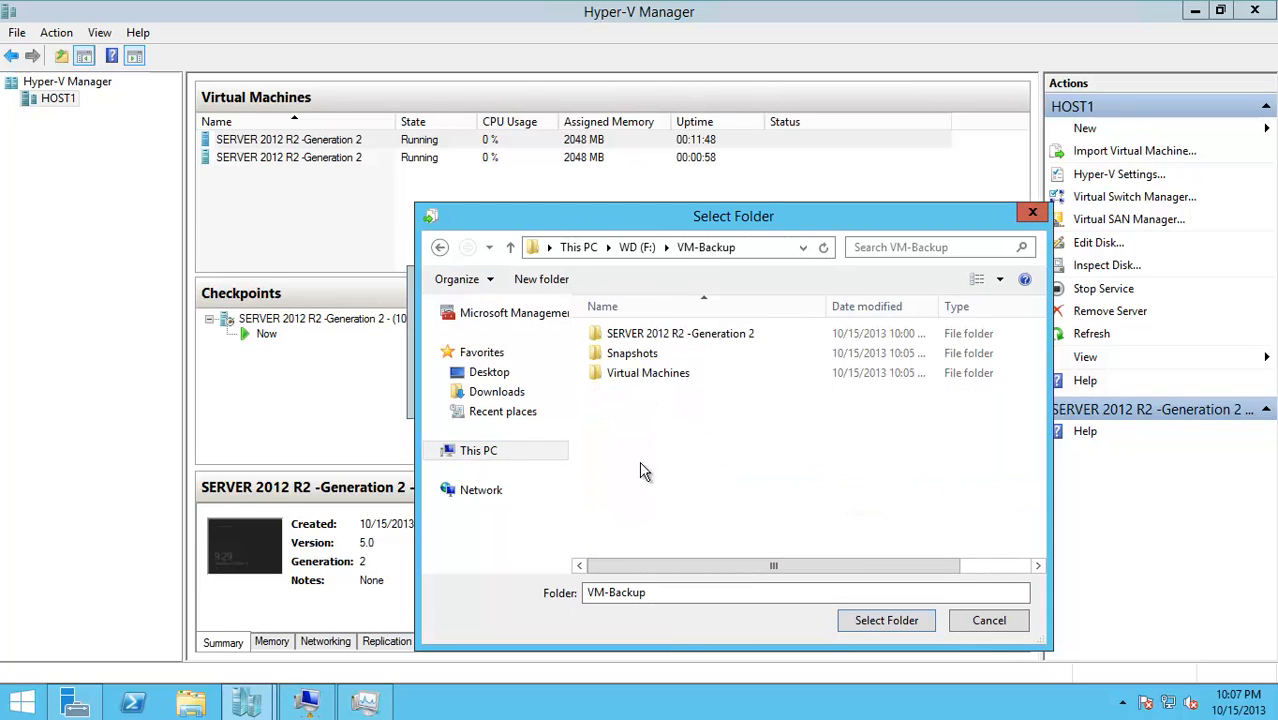
Create a new VM-Backup1 folder there and export the checkpoint into it
left_click(541, 279)
type("V")
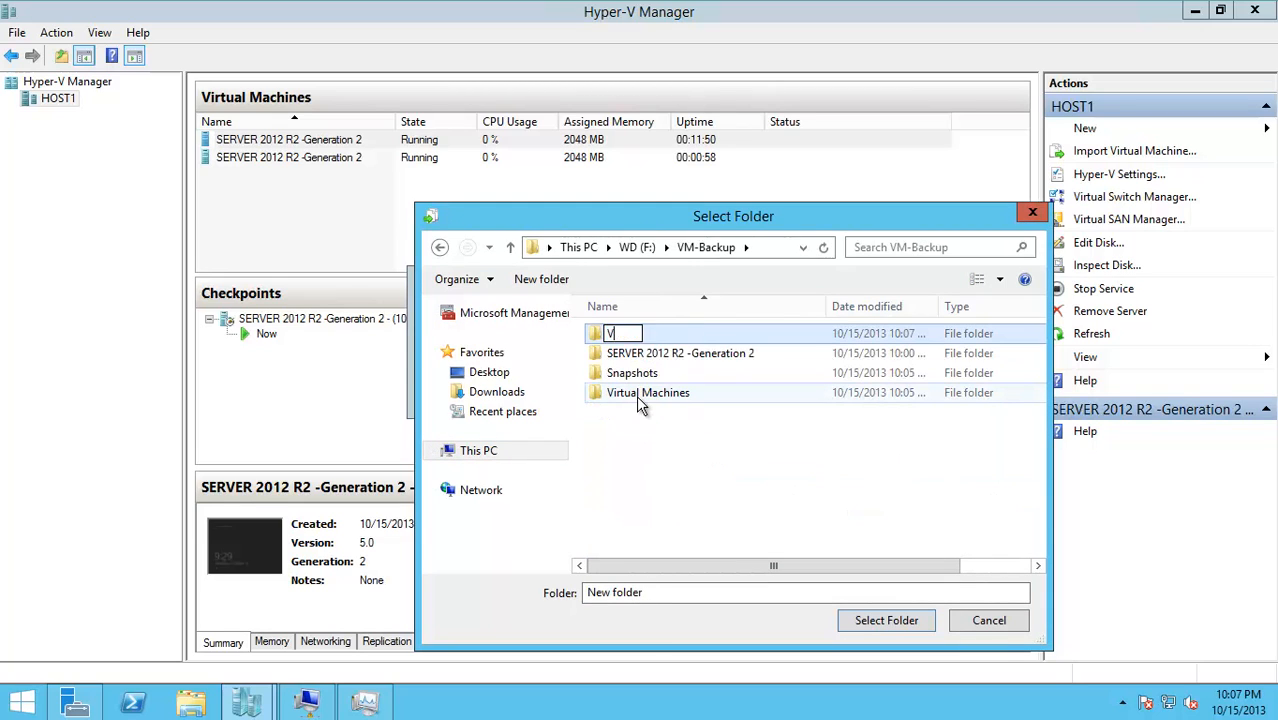
type("M-Backup1")
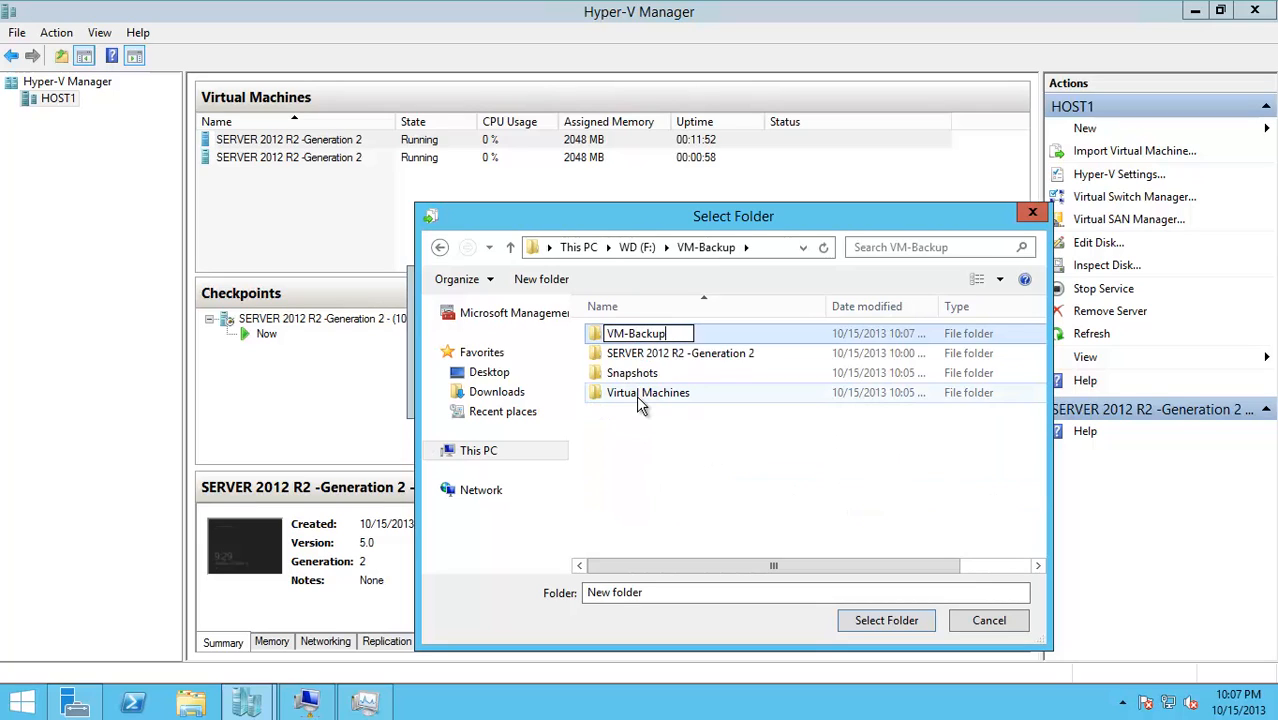
key("Return")
left_click(893, 620)
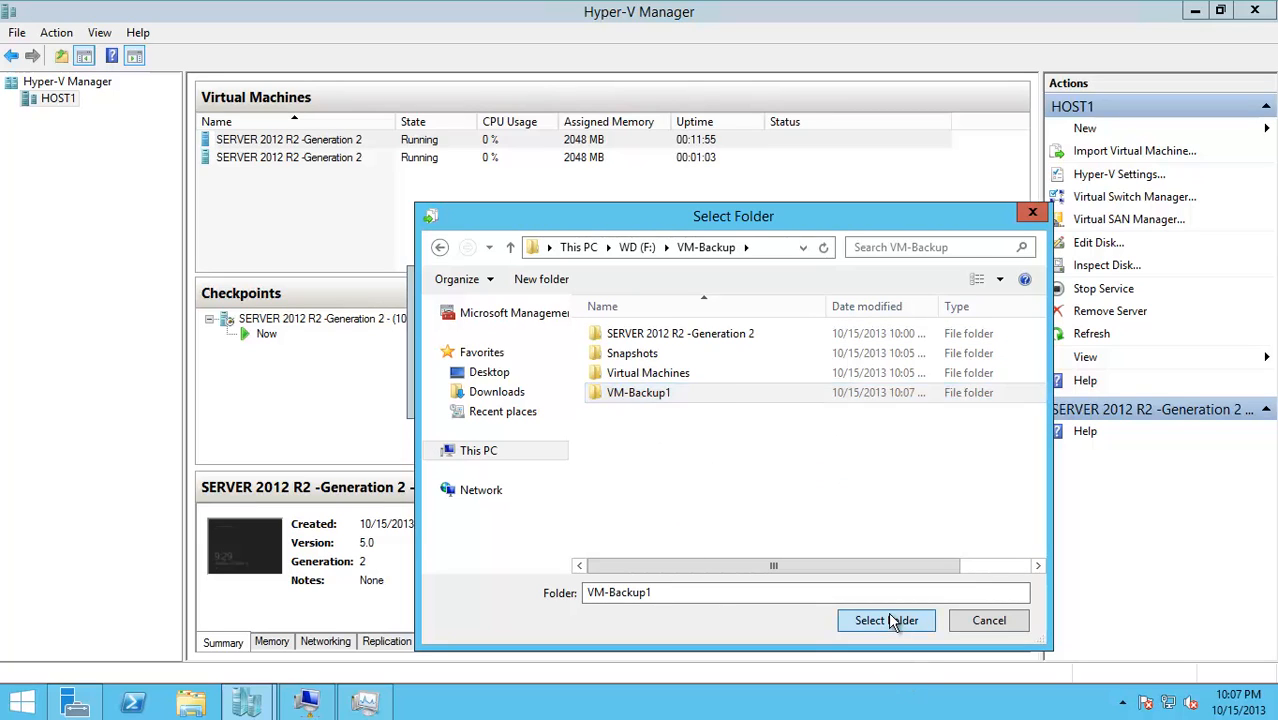
left_click(749, 393)
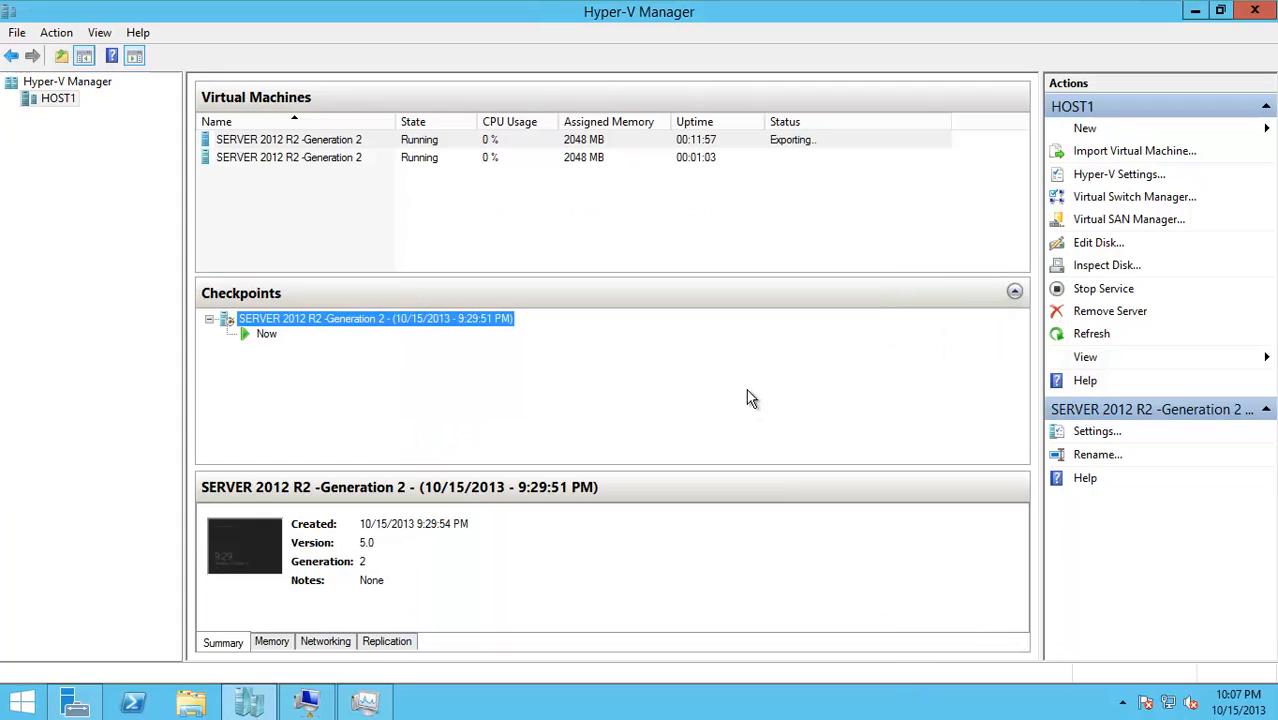